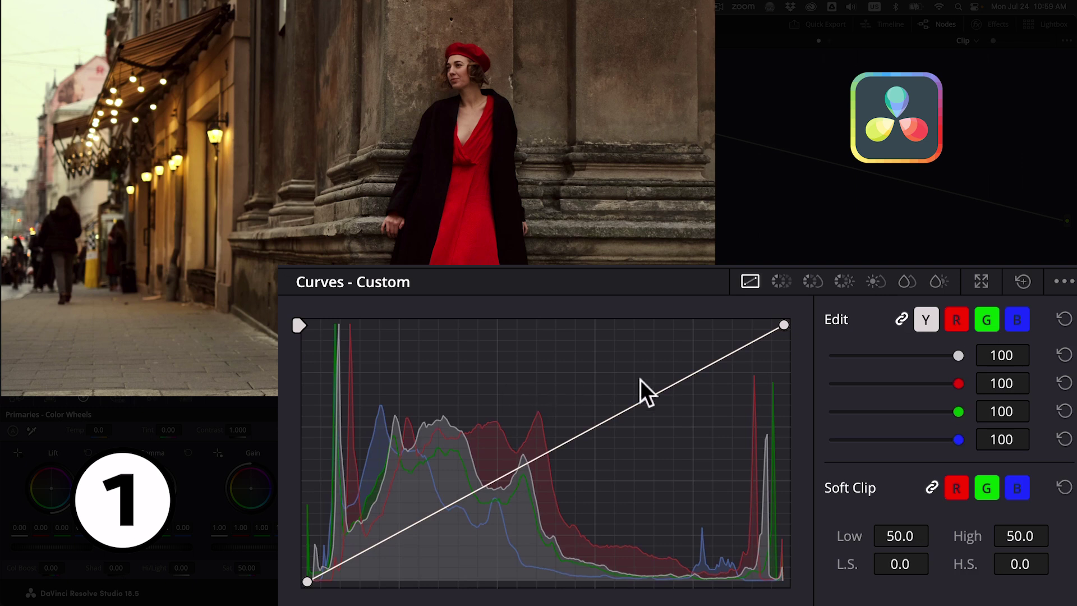
Drag points on the Y luma curve down through the highlights, midtones and shadows
drag(692, 374, 698, 387)
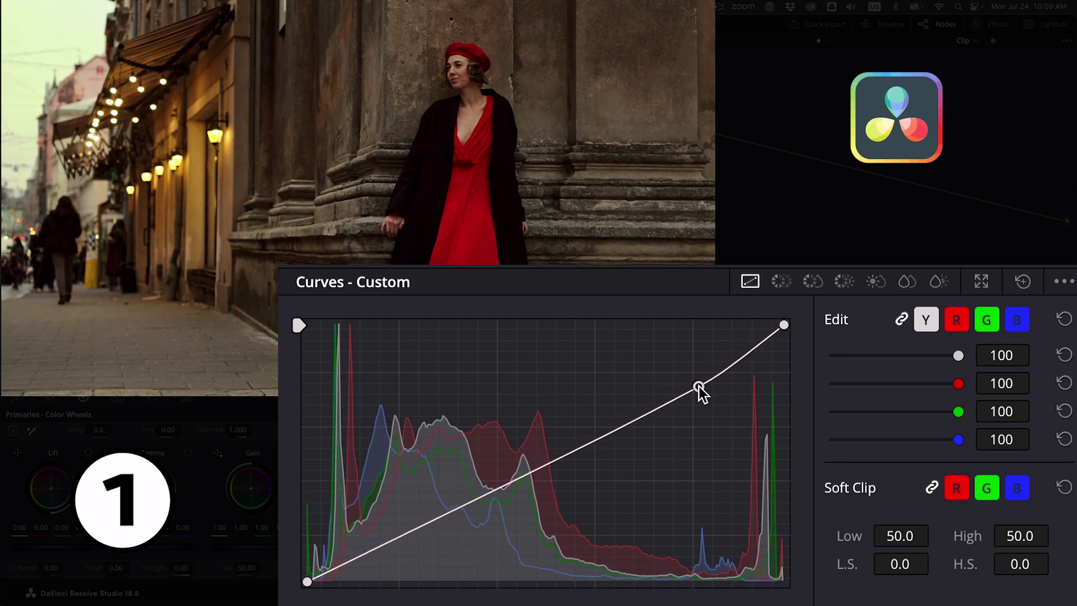
drag(593, 438, 605, 452)
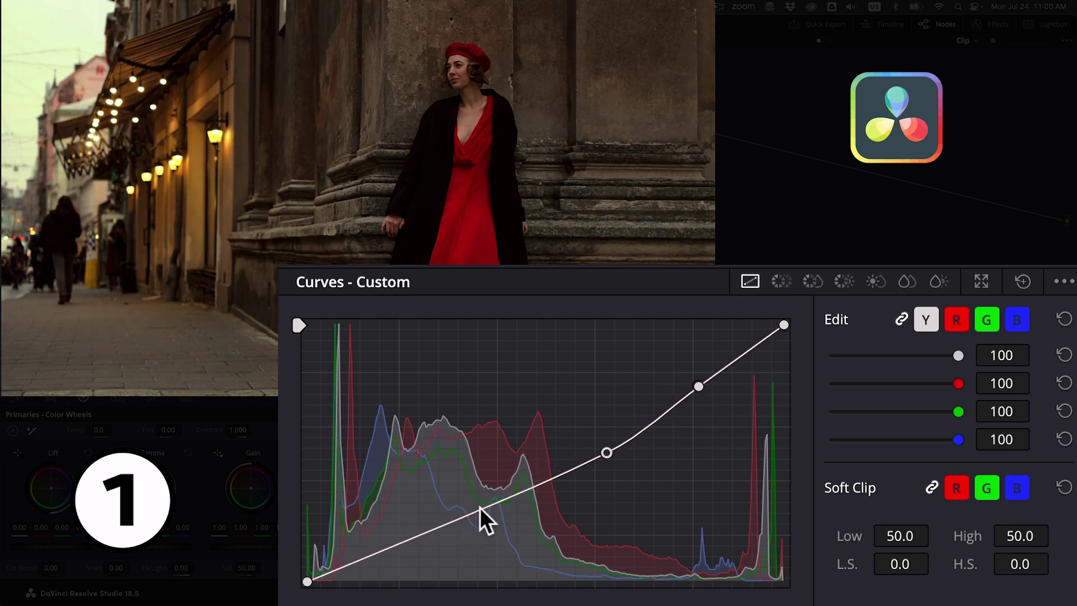
drag(480, 507, 499, 516)
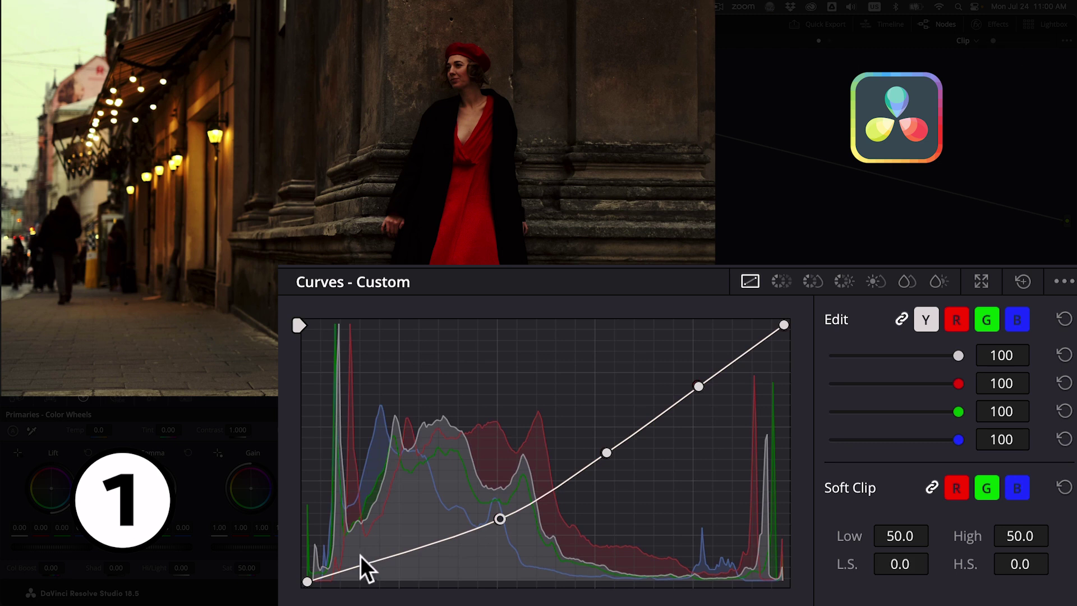
click(376, 559)
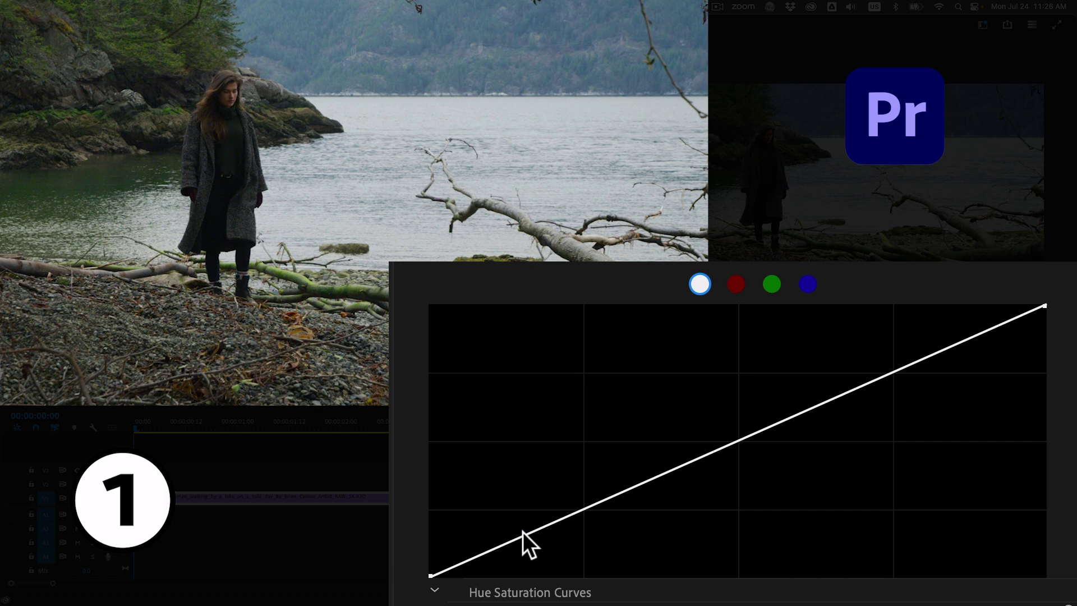
Lower the white RGB curve's top endpoint and add points bowing it down through mids and shadows
drag(1043, 306, 1068, 408)
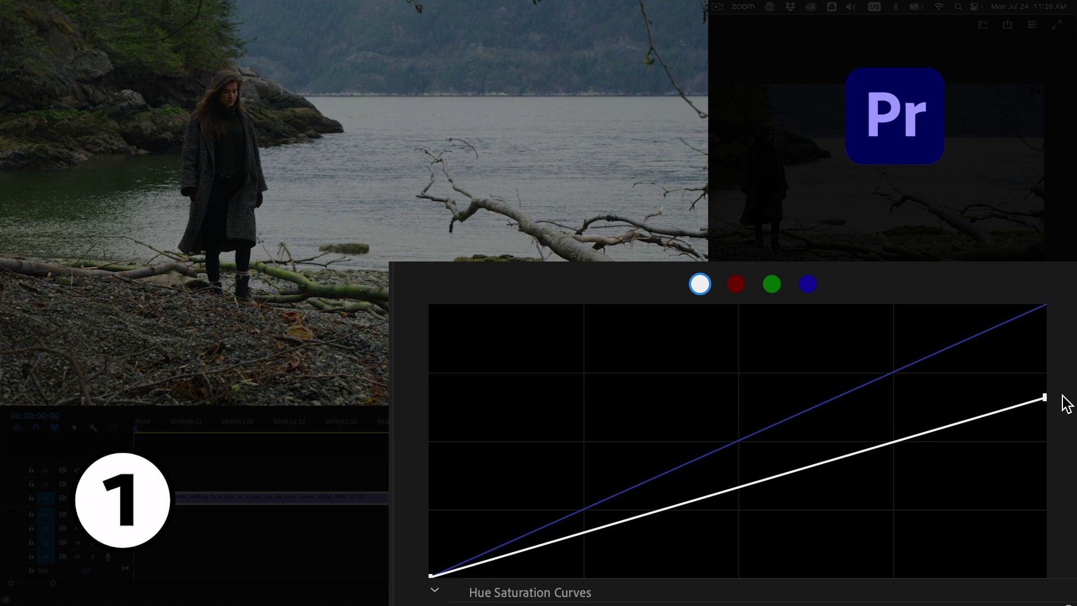
drag(893, 441, 909, 472)
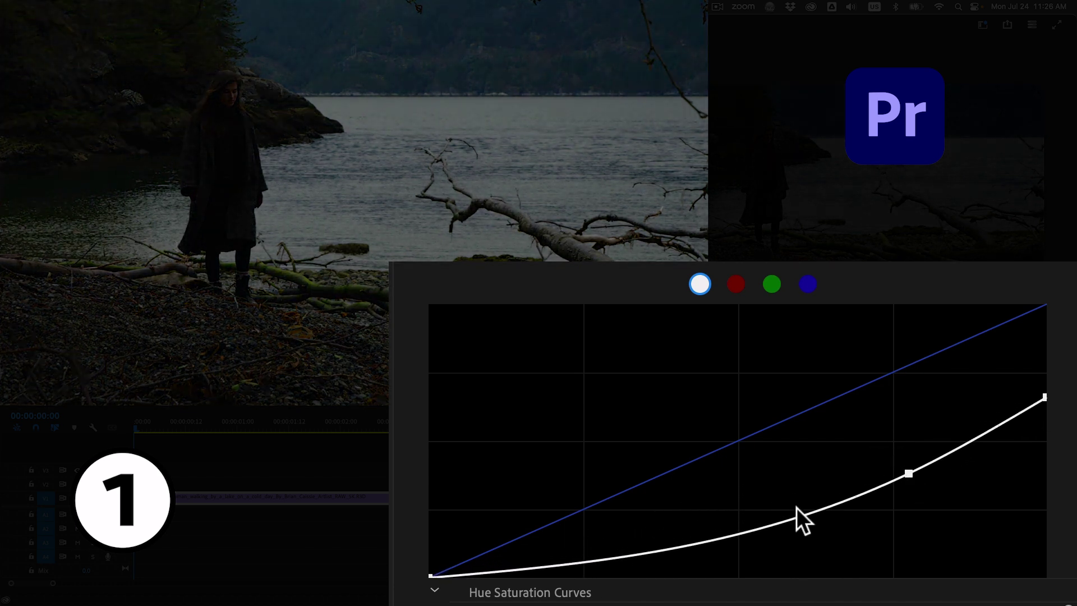
mouse_move(764, 528)
mouse_down()
mouse_move(785, 515)
mouse_move(775, 512)
mouse_up()
drag(617, 542, 679, 532)
drag(544, 557, 565, 560)
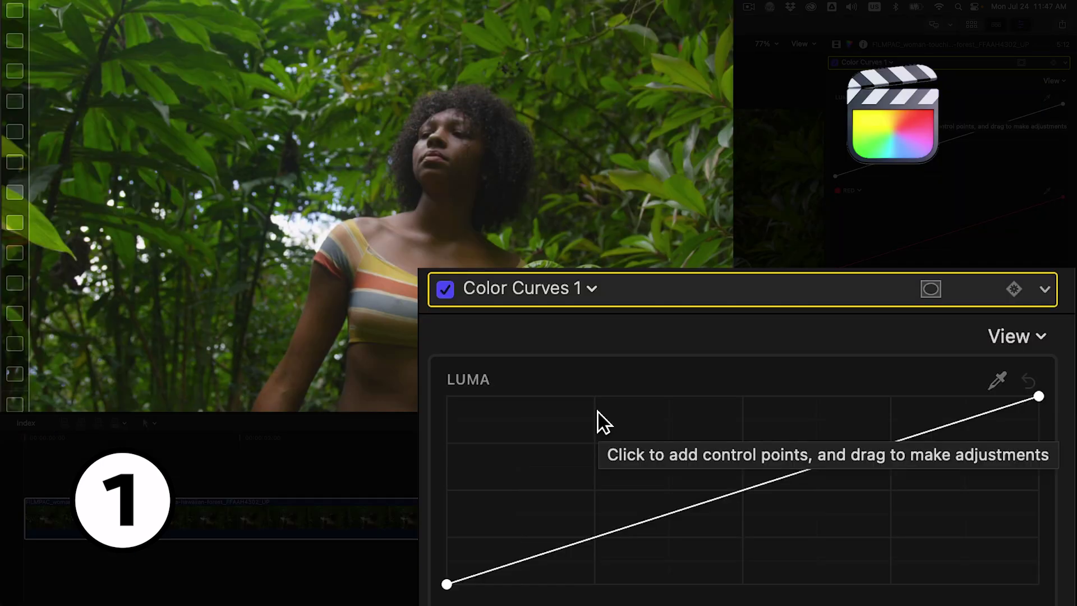
Lower the Luma curve's top point and add points pulling midtones and shadows down
drag(1039, 396, 1039, 456)
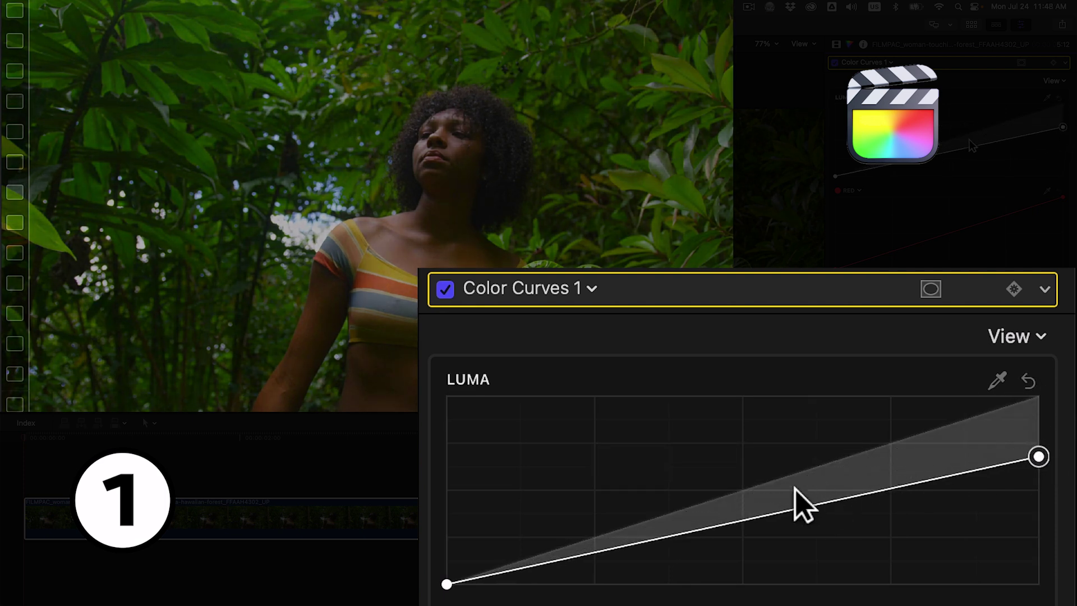
drag(800, 507, 844, 521)
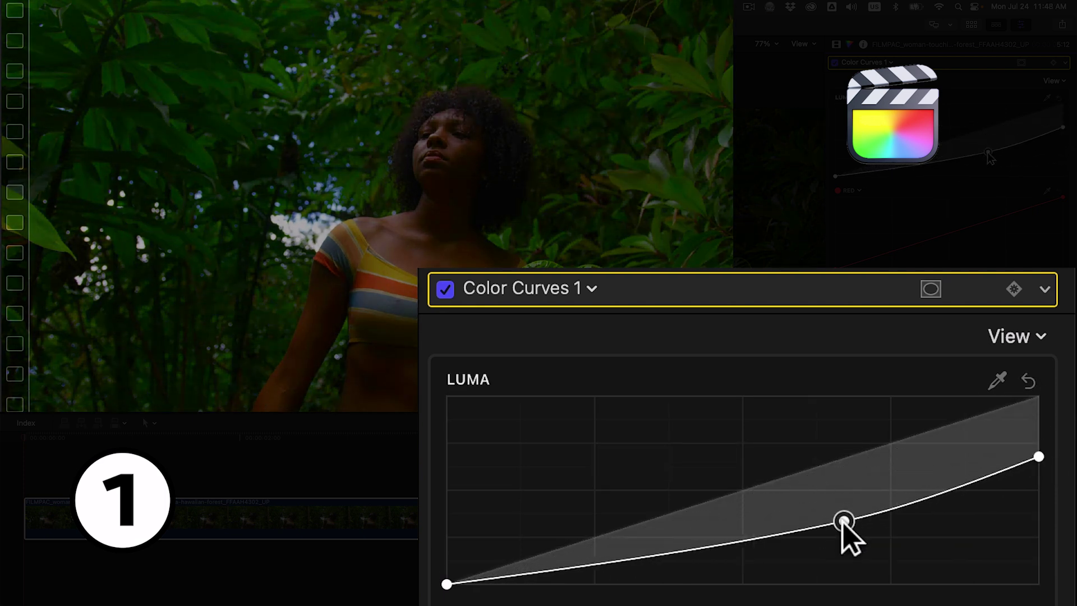
mouse_move(757, 536)
mouse_down()
mouse_move(755, 558)
mouse_move(746, 549)
mouse_up()
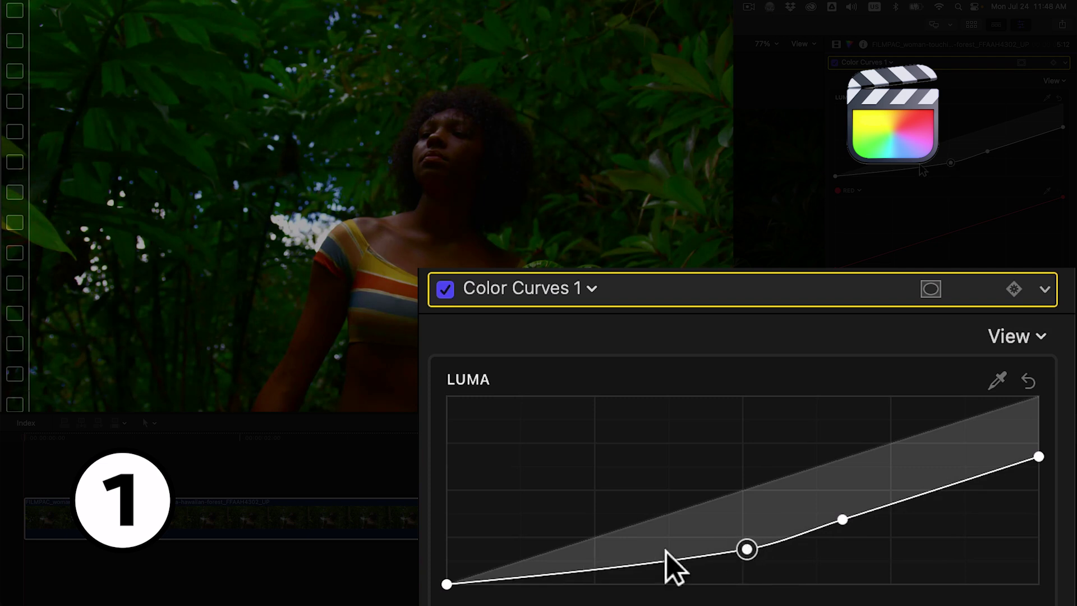
drag(622, 568, 638, 566)
drag(842, 520, 855, 520)
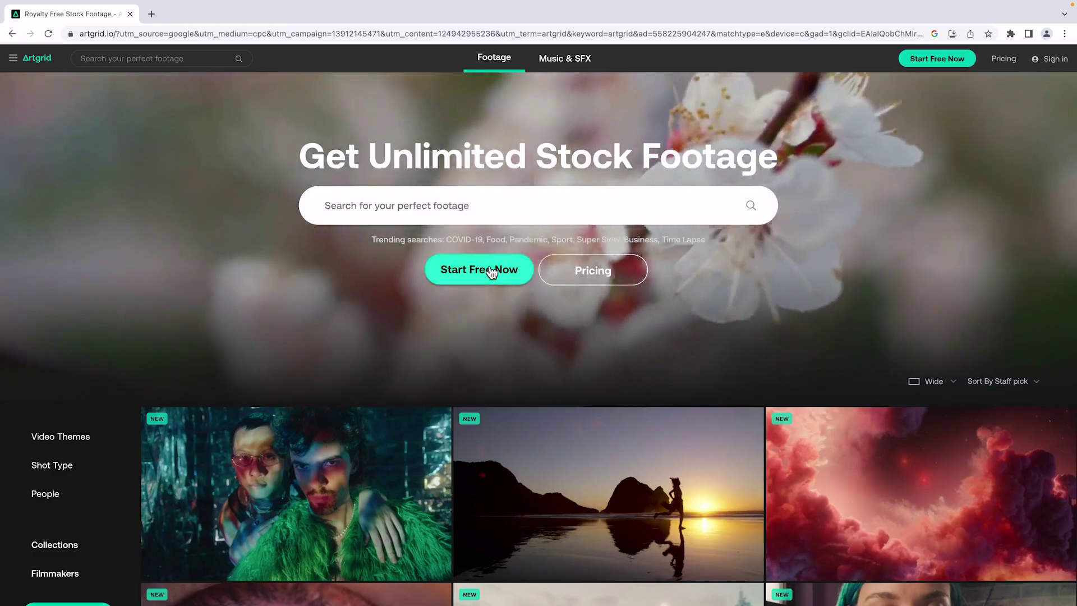
Start a free Artgrid signup and add the Red Dress, Modelling, Model, Photoshoot clip to the cart
click(490, 266)
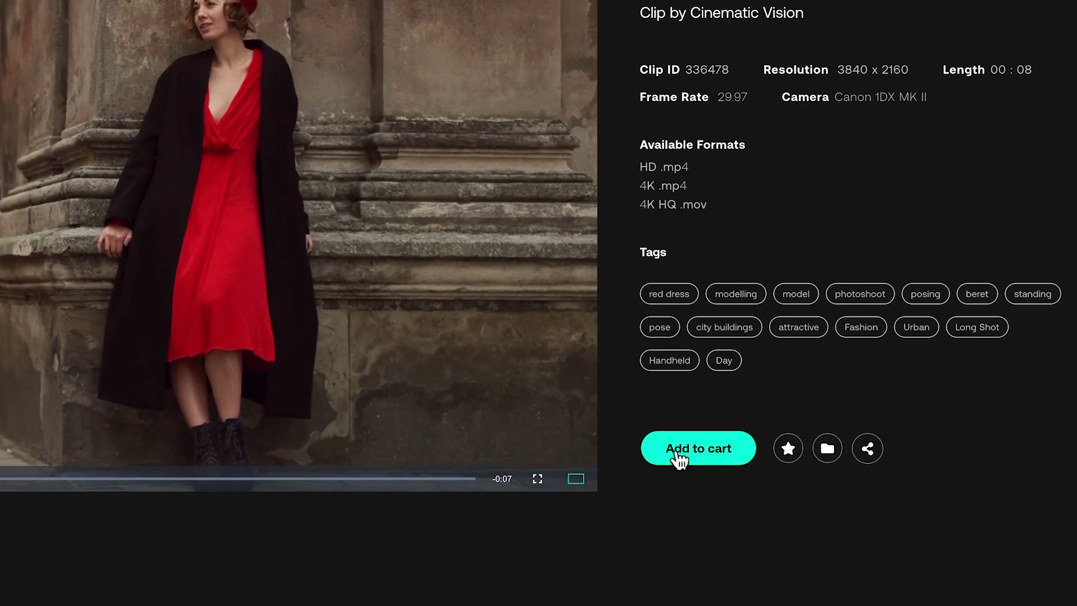
click(679, 458)
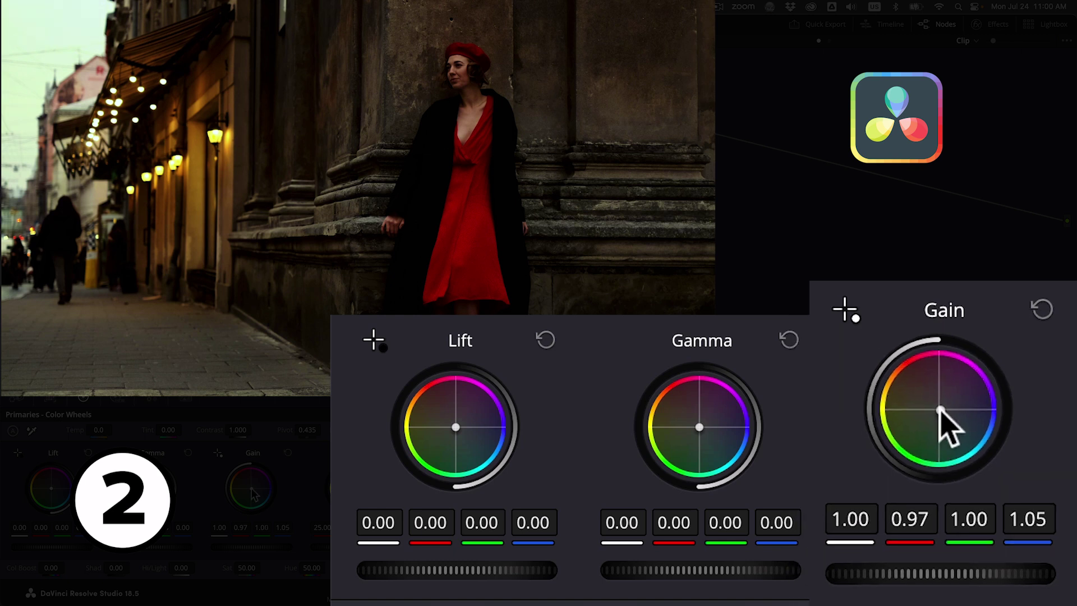
Nudge the Gamma wheel slightly, bringing Gamma red to -0.01
drag(700, 427, 701, 428)
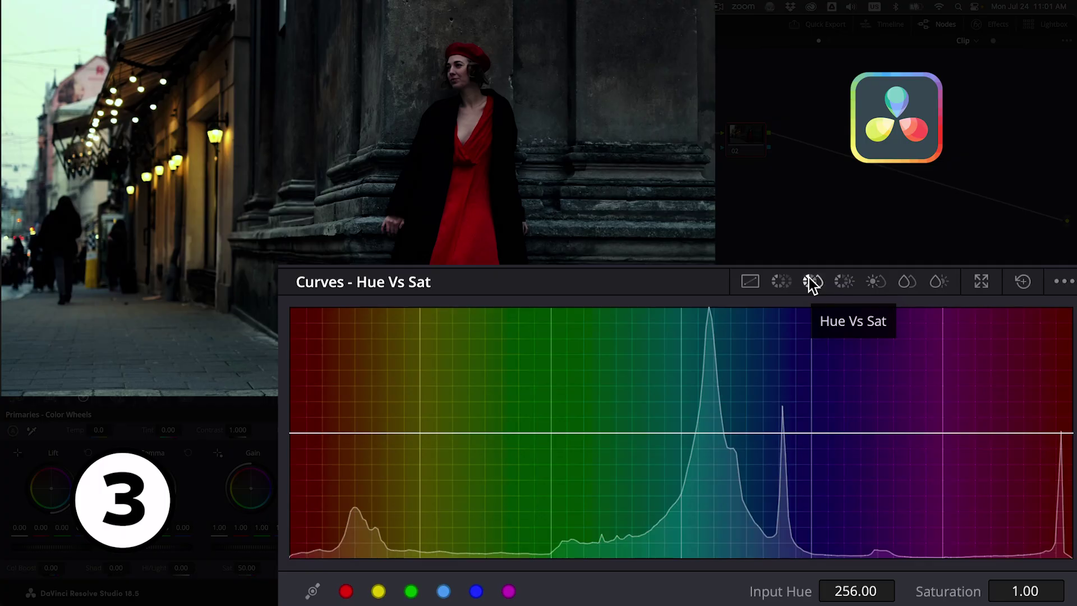
On the Hue Vs Sat curve, lower saturation of the red and orange-red hues
click(346, 591)
drag(291, 432, 284, 536)
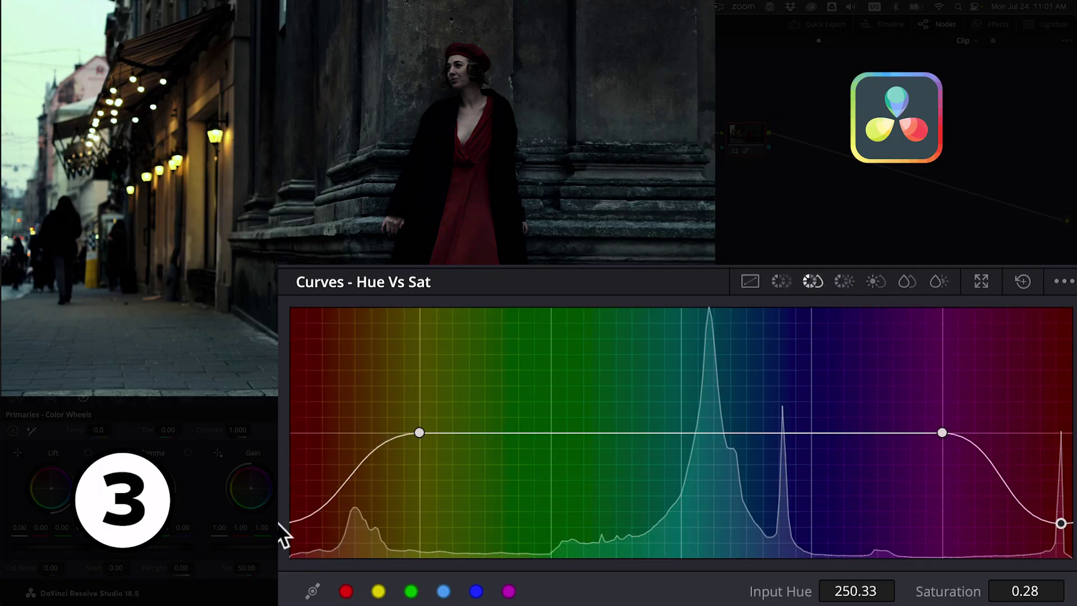
click(519, 432)
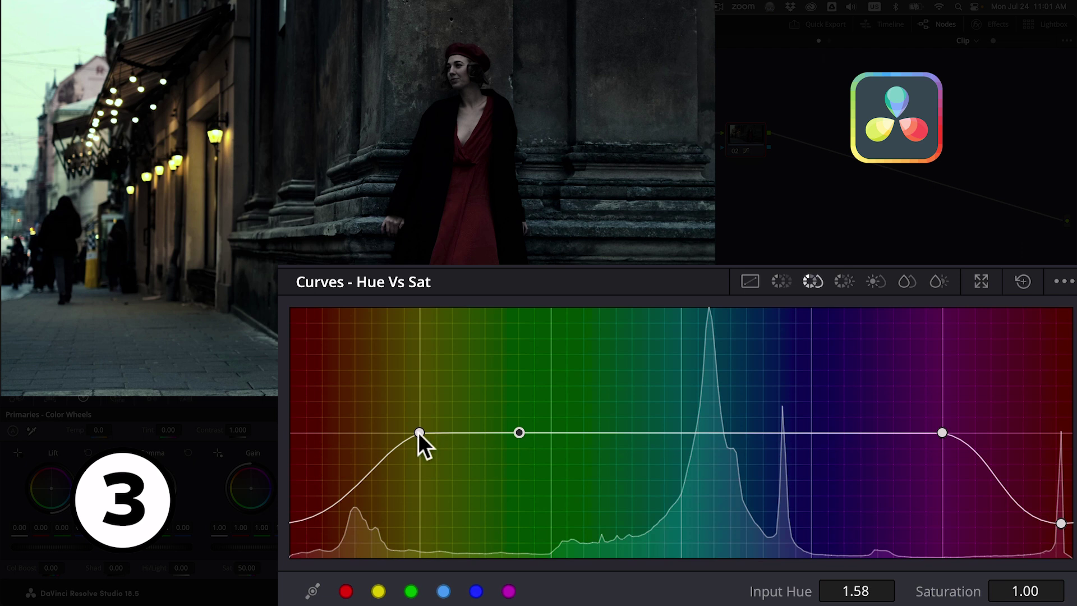
drag(420, 432, 440, 407)
click(348, 463)
drag(348, 463, 324, 463)
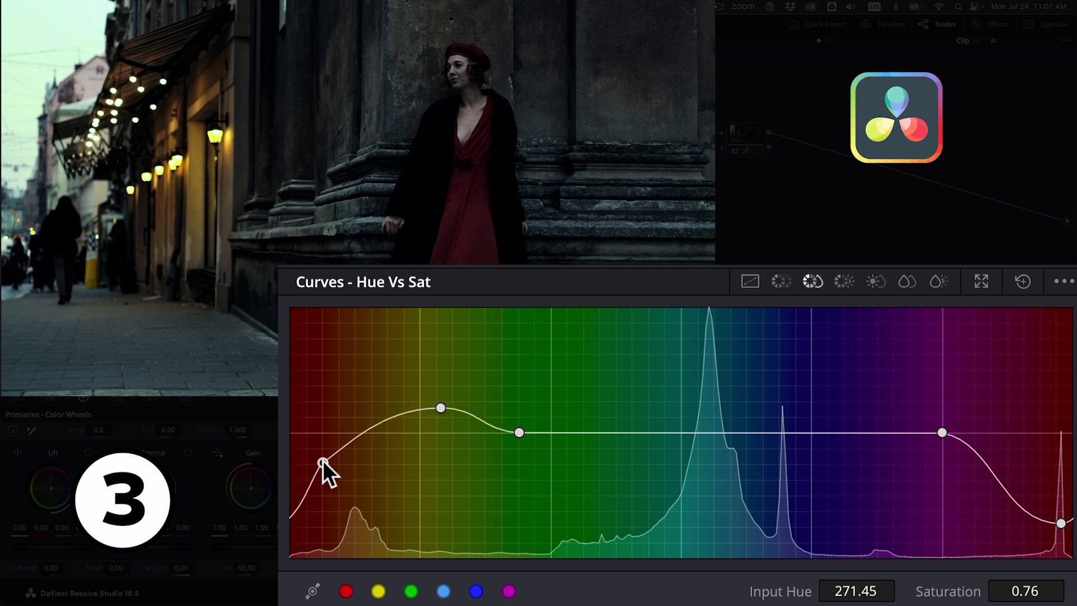
click(364, 426)
Darken the red hues on the Hue Vs Lum curve
click(844, 281)
click(346, 591)
drag(1070, 432, 1066, 455)
mouse_move(298, 451)
mouse_down()
mouse_move(354, 456)
mouse_move(301, 454)
mouse_up()
click(358, 459)
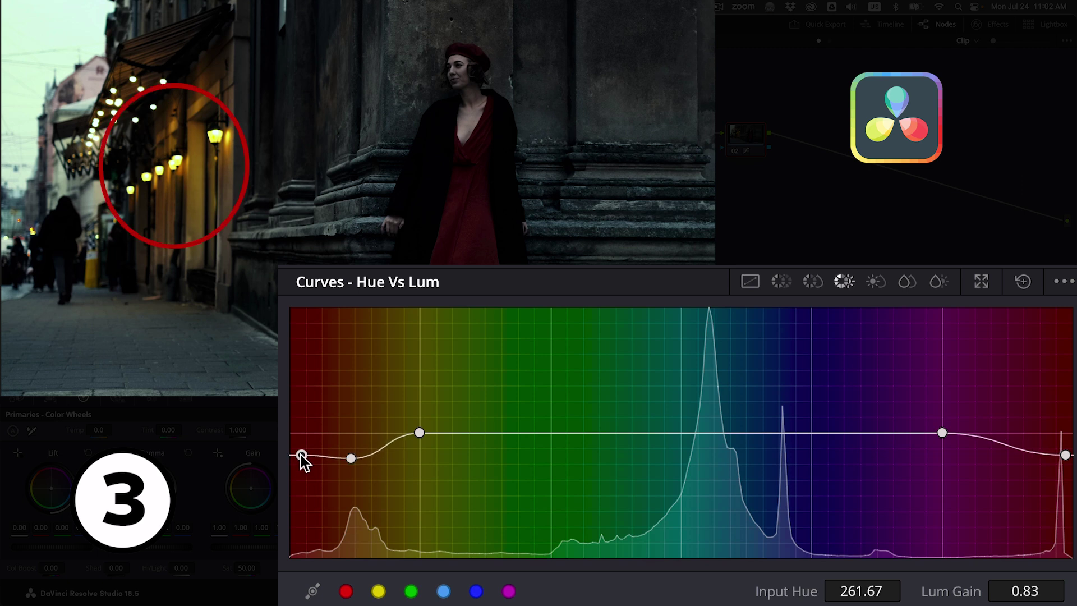
Rotate the hue of the yellow lights with points on the Hue Vs Hue curve
click(785, 282)
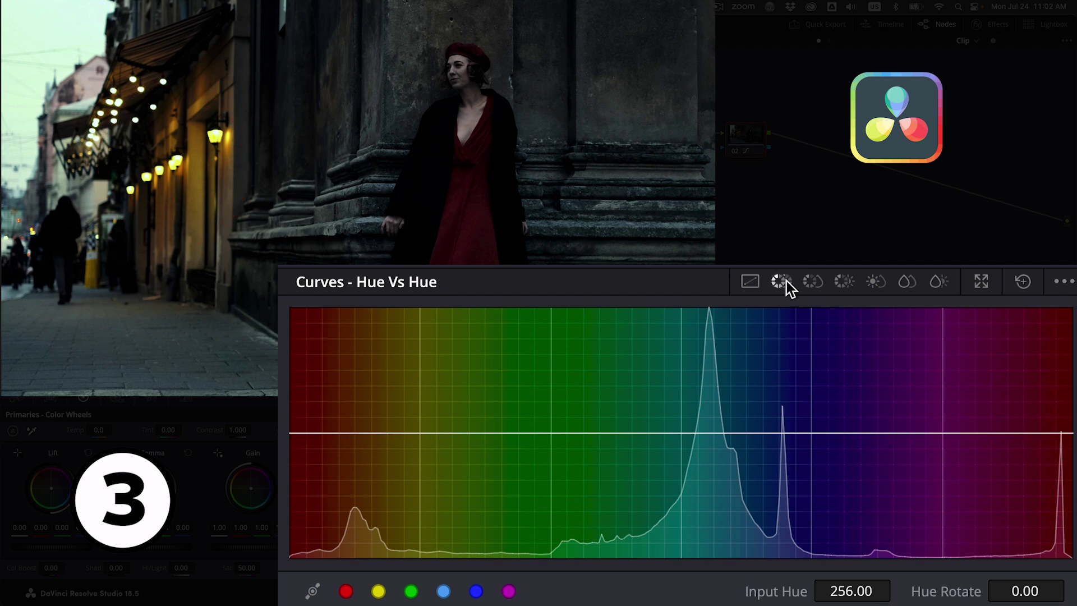
click(357, 432)
click(467, 432)
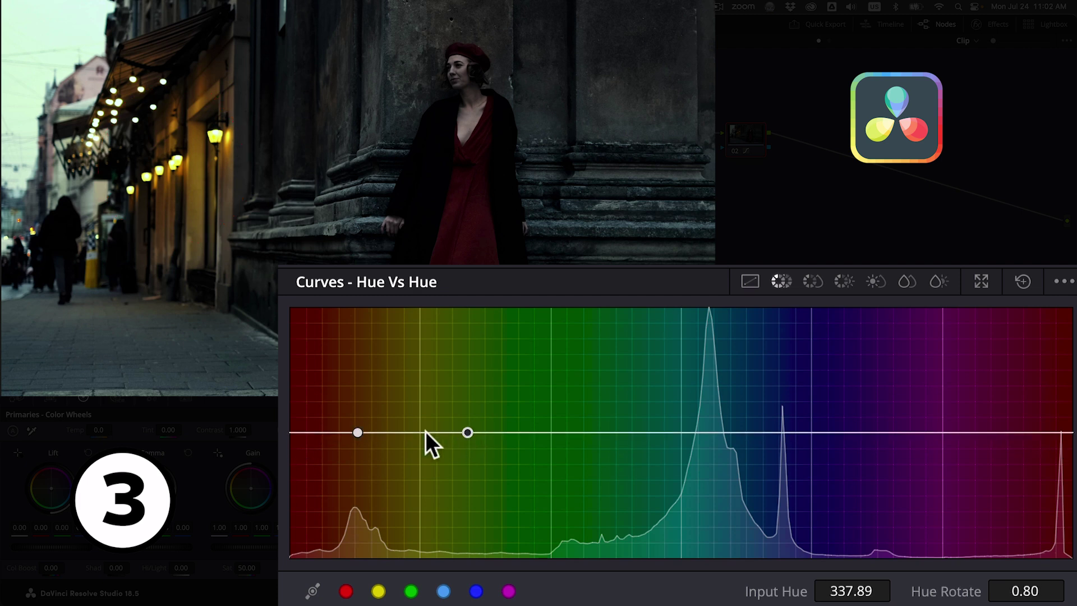
drag(421, 433, 476, 432)
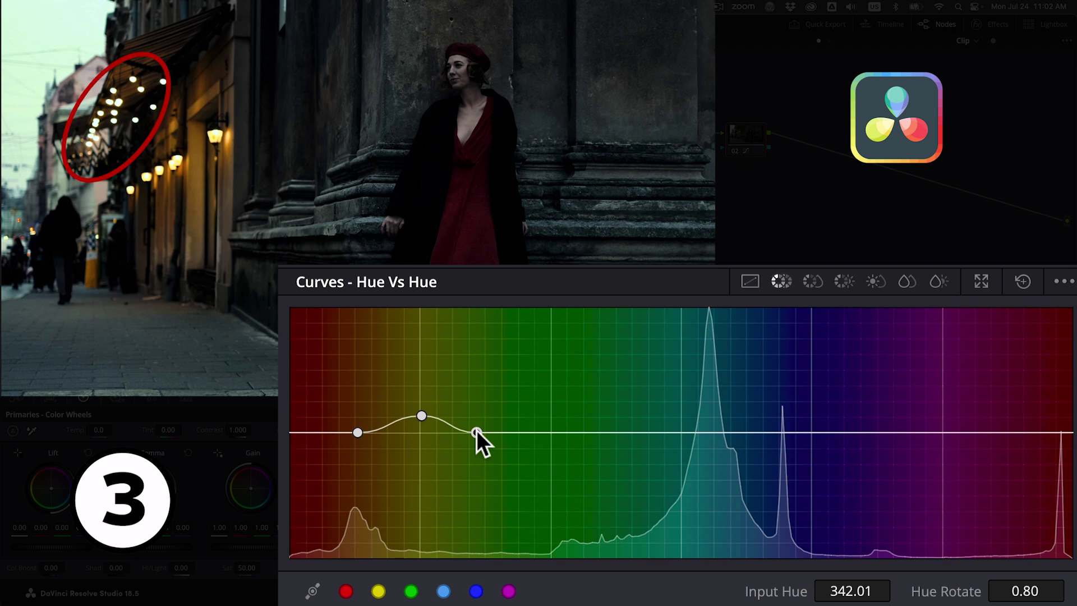
On the Lum Vs Sat curve, anchor the midtones and remove saturation from the highlights
click(878, 283)
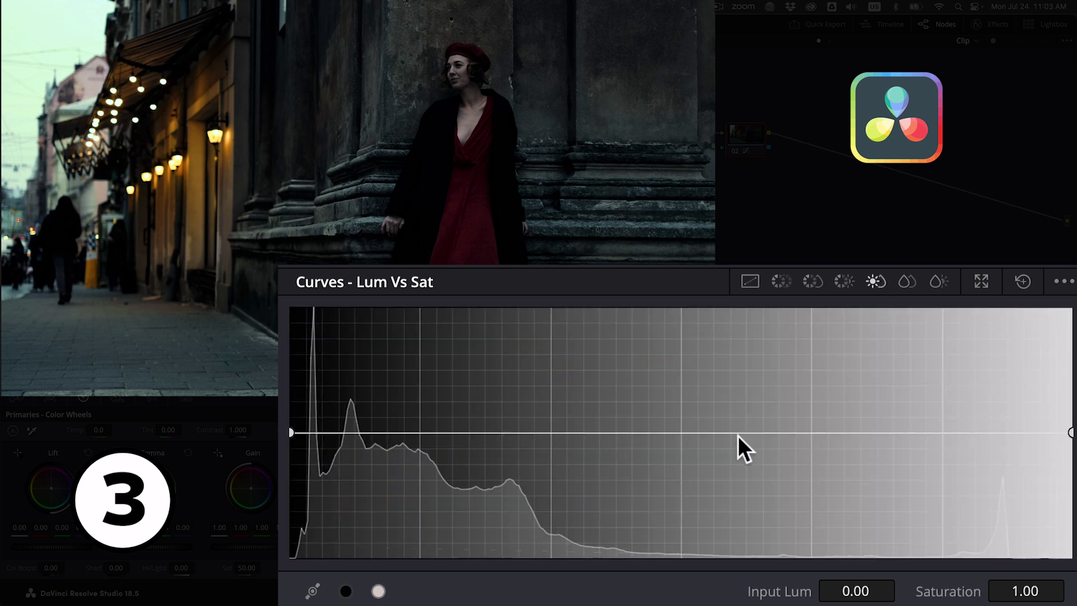
click(718, 433)
drag(1070, 432, 1071, 557)
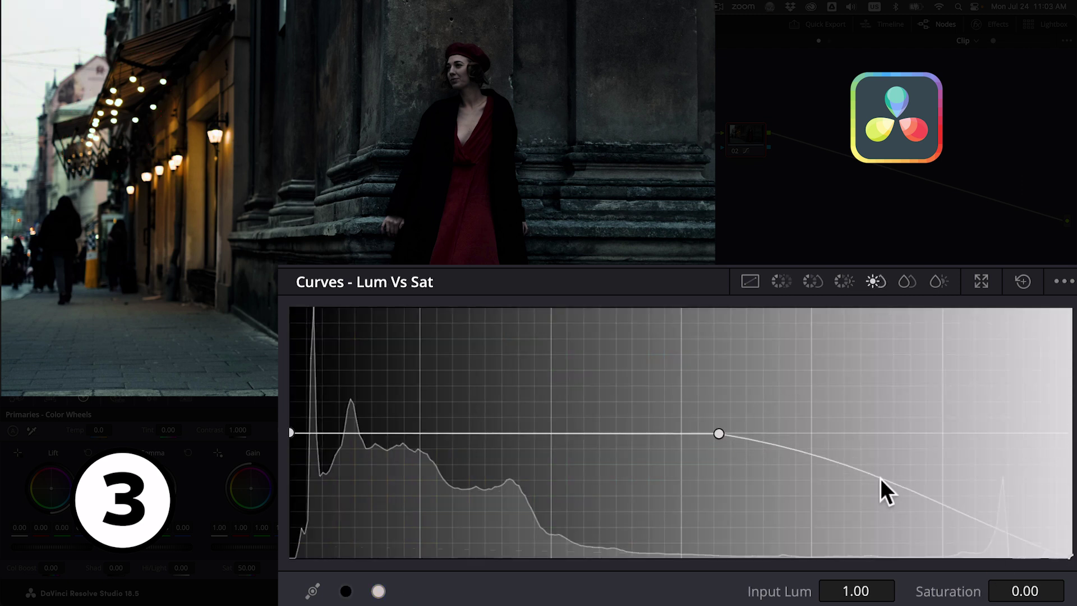
click(887, 461)
drag(887, 461, 891, 461)
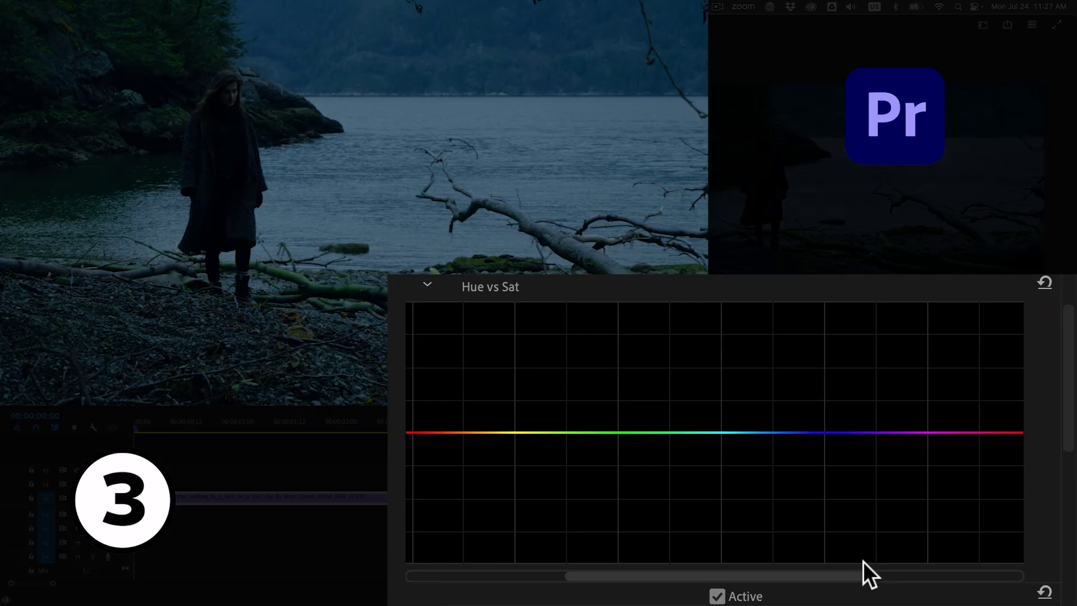
Pull the Hue vs Sat curve down across reds, yellows and greens, keeping blue highest
drag(814, 434, 811, 453)
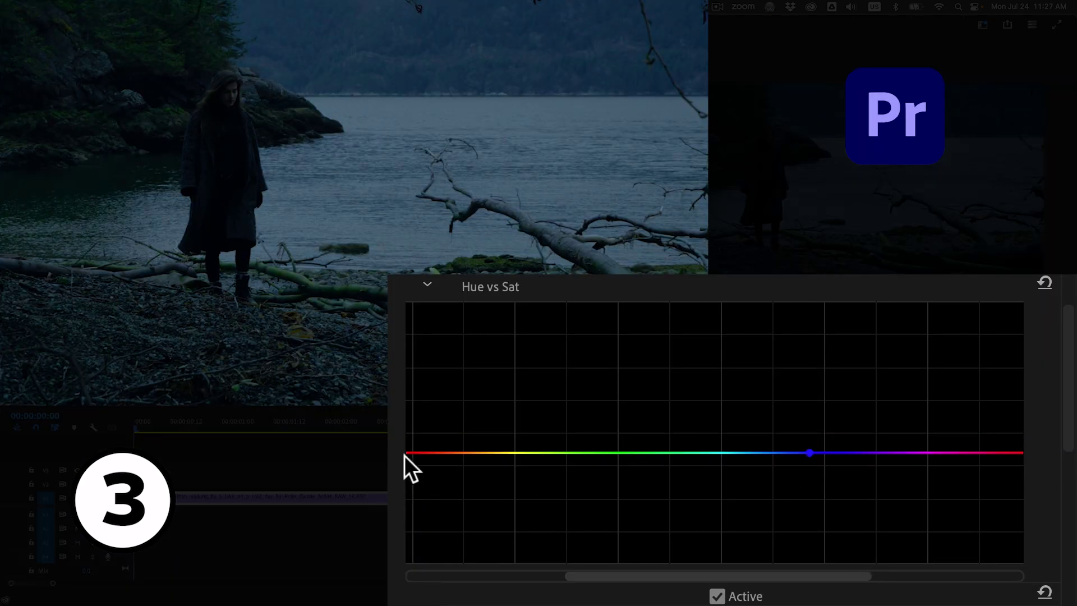
drag(409, 453, 410, 525)
drag(516, 512, 520, 518)
drag(636, 483, 671, 502)
click(968, 509)
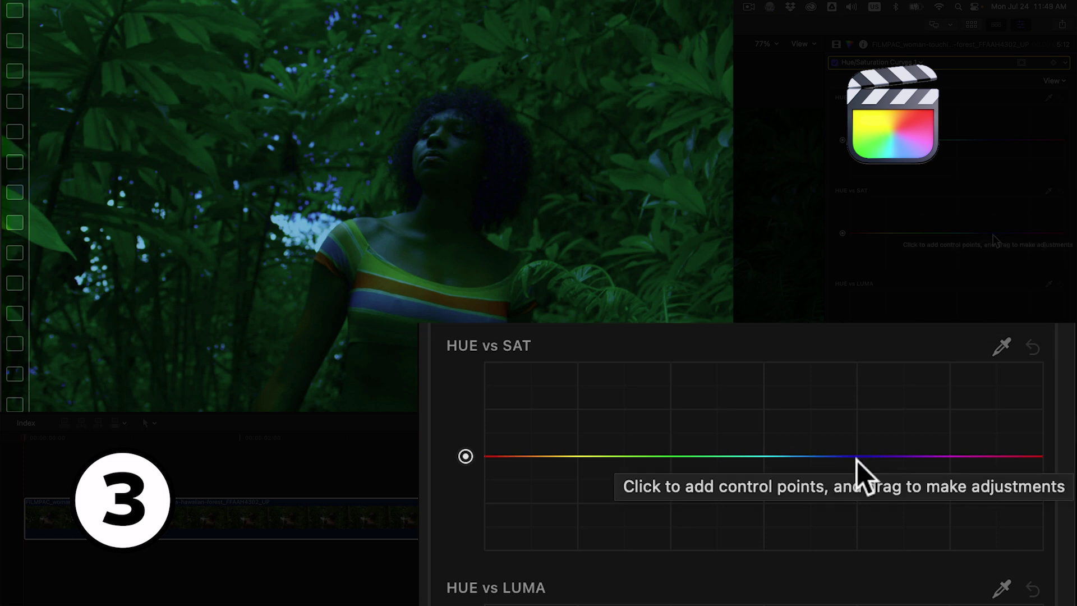
Lower saturation around the blue hues and slightly desaturate the red end
drag(855, 457, 854, 513)
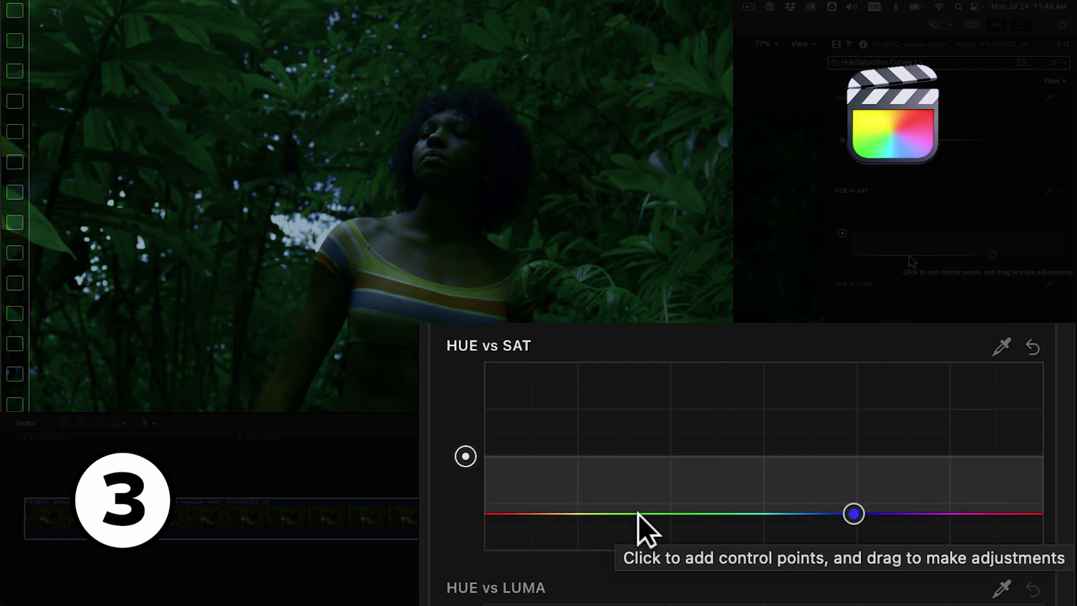
click(513, 534)
drag(513, 536, 516, 544)
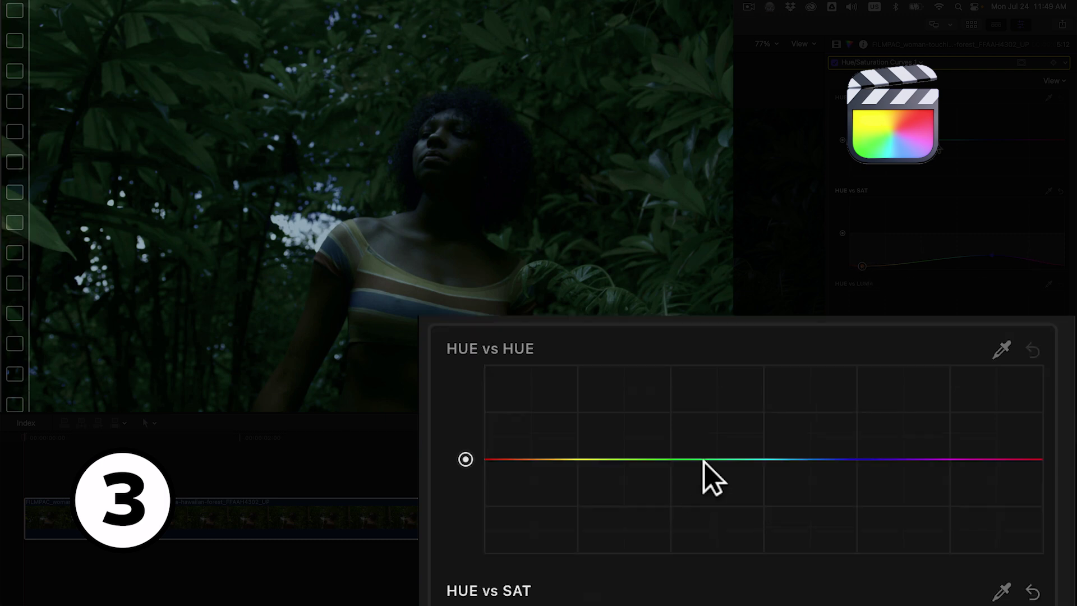
Add Hue vs Hue points around green and pull the middle one down to cool the foliage
click(722, 460)
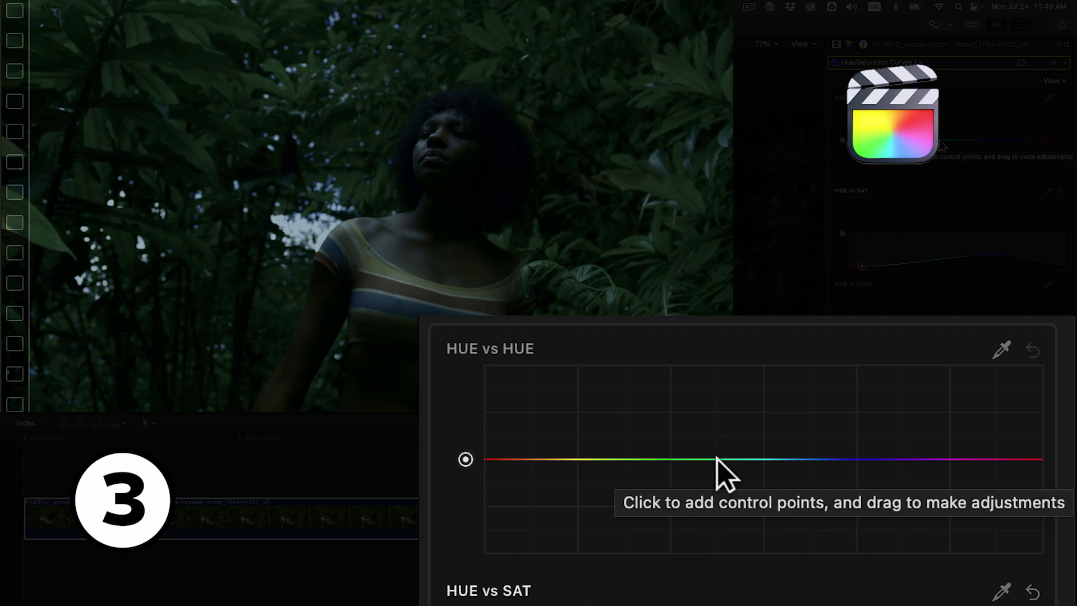
click(563, 459)
click(639, 459)
drag(639, 461, 637, 501)
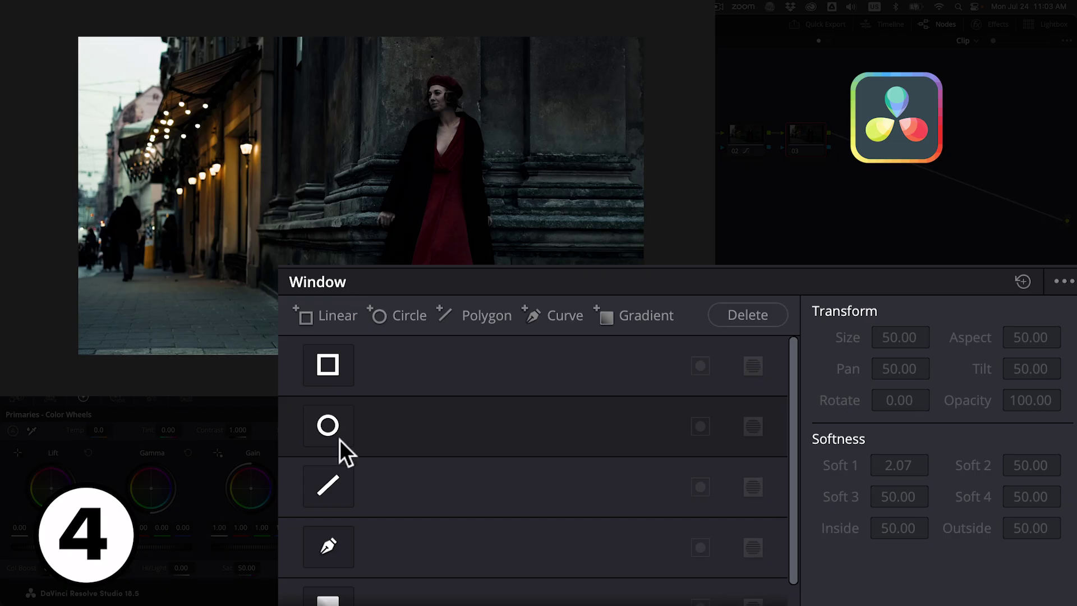
Outline the bright left-side sky with a closed freeform Curve window
click(328, 547)
click(31, 12)
click(175, 13)
click(173, 92)
click(149, 132)
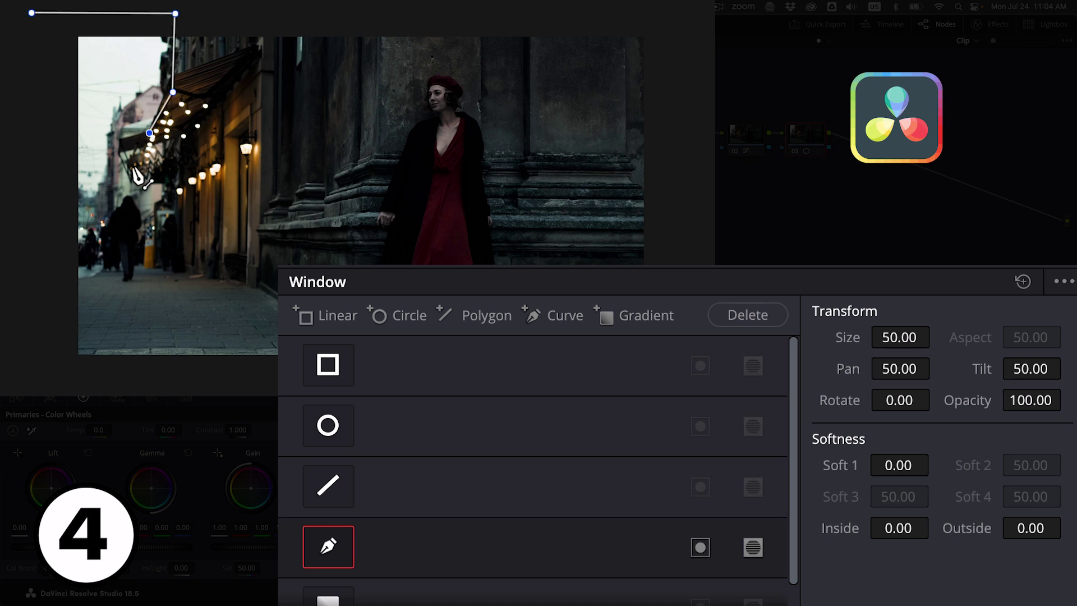
click(121, 174)
click(108, 196)
click(80, 210)
click(40, 198)
click(31, 12)
Soften the sky window's Soft 1, Inside and Outside edges and lower Gamma and Gain to about 0.23
drag(866, 465, 879, 461)
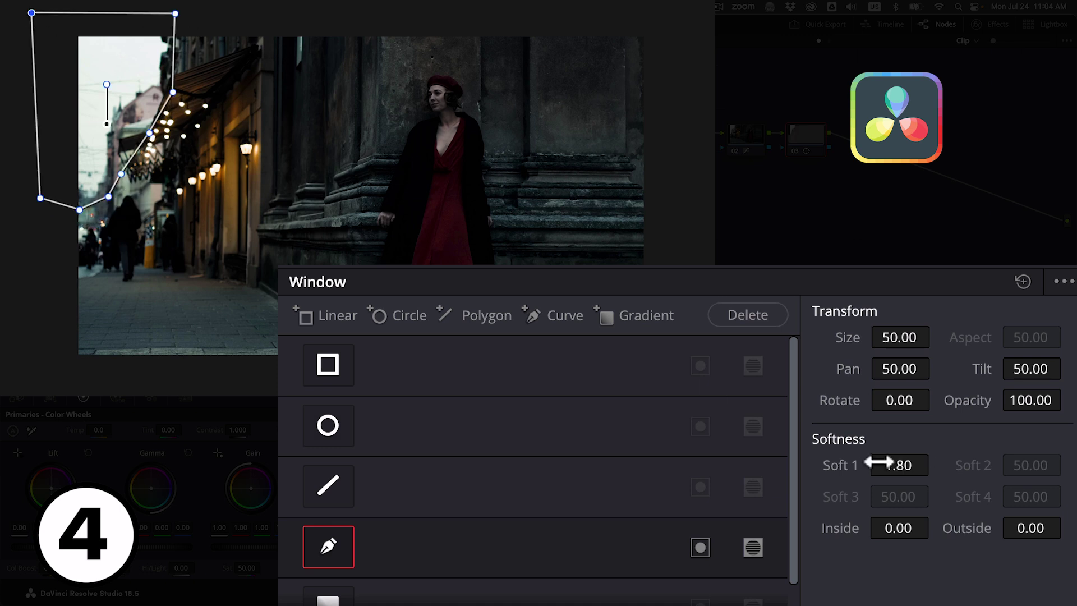
drag(892, 528, 901, 525)
drag(1019, 525, 1029, 525)
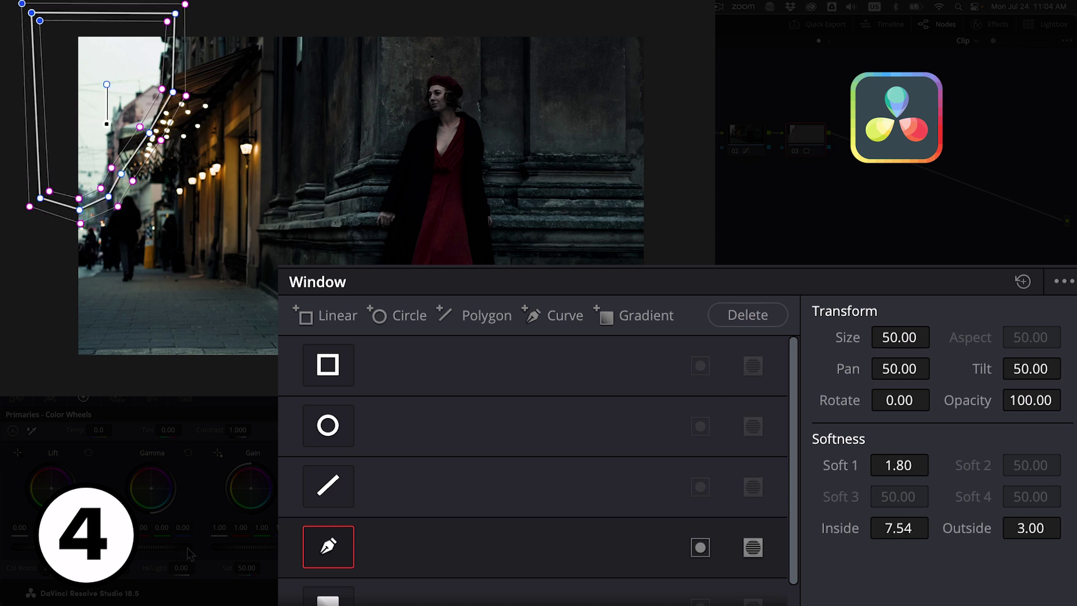
drag(166, 548, 138, 548)
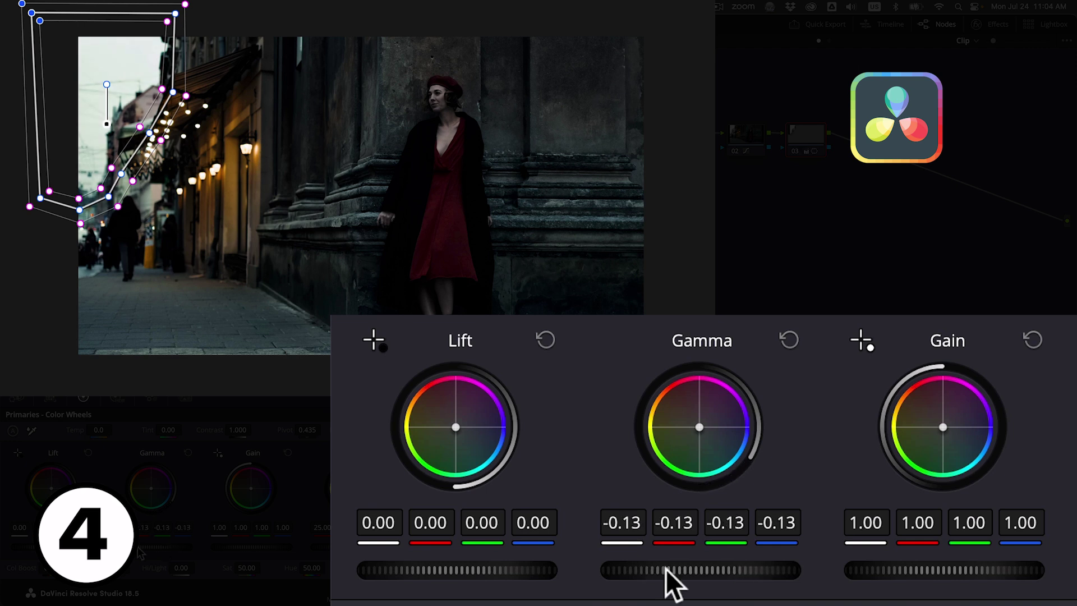
drag(282, 548, 162, 547)
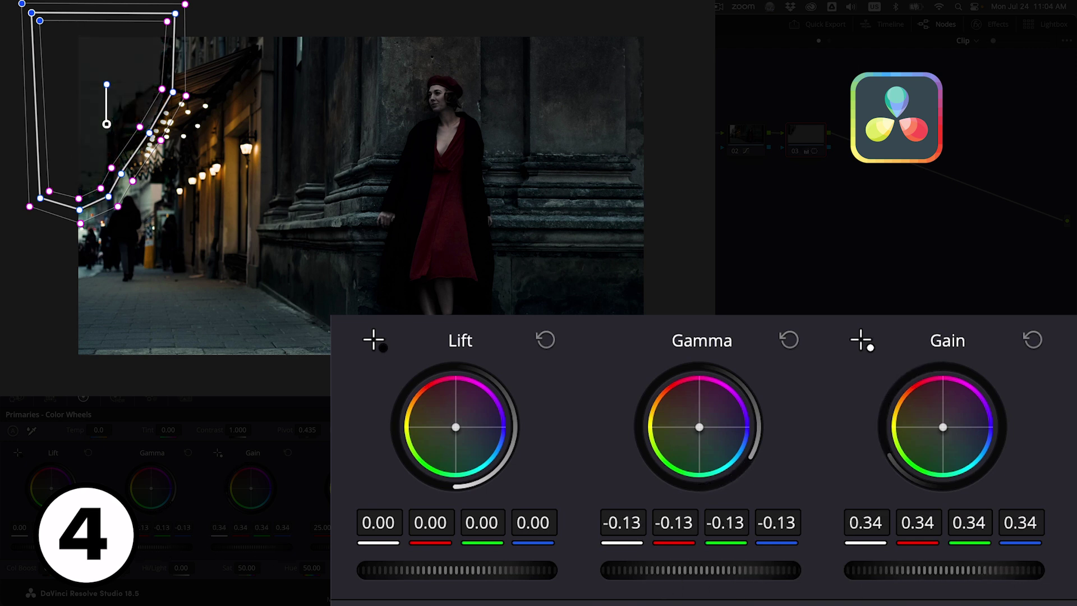
drag(241, 548, 224, 546)
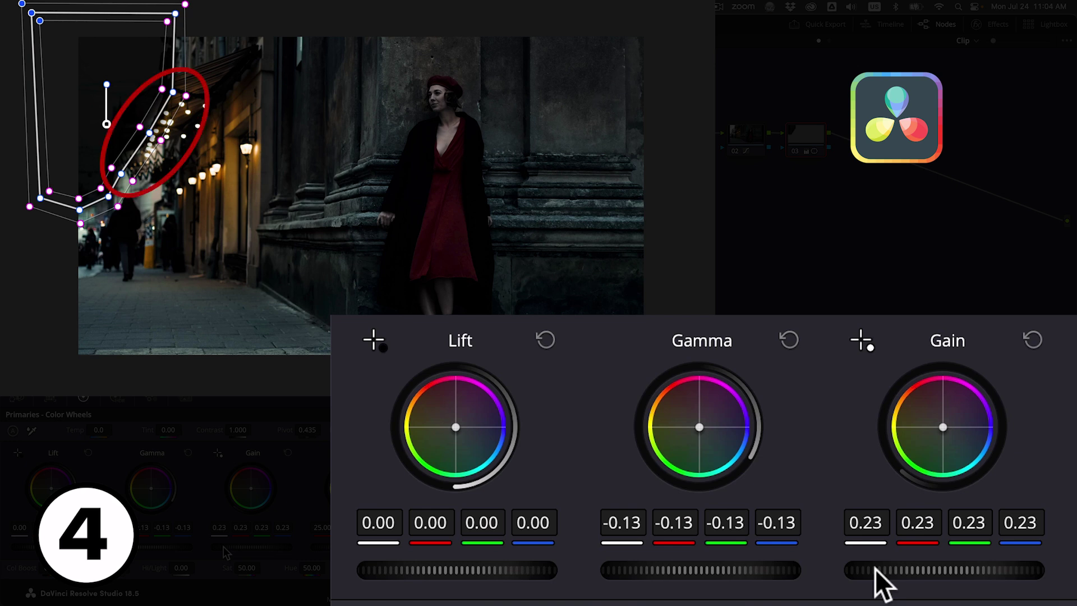
Draw a second curve window around the storefront lights and invert it
click(214, 96)
click(155, 88)
click(121, 187)
click(178, 176)
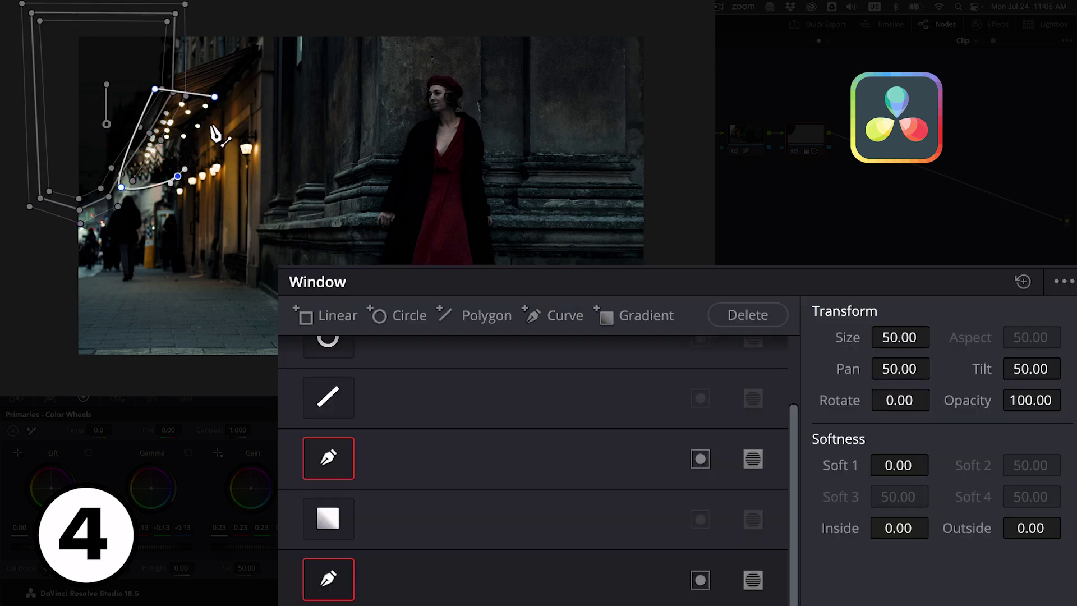
click(215, 97)
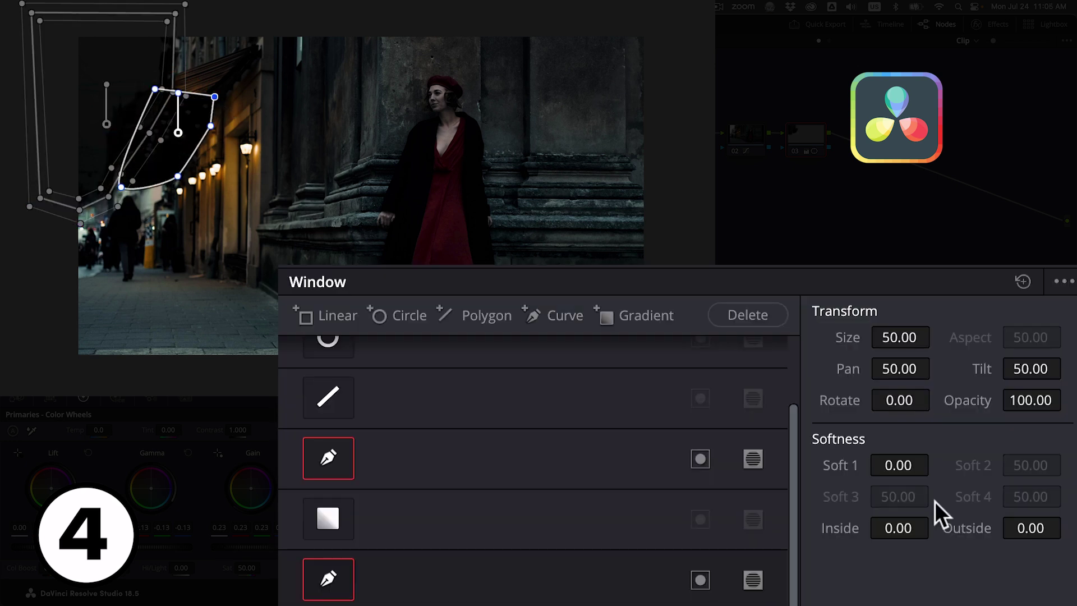
click(753, 581)
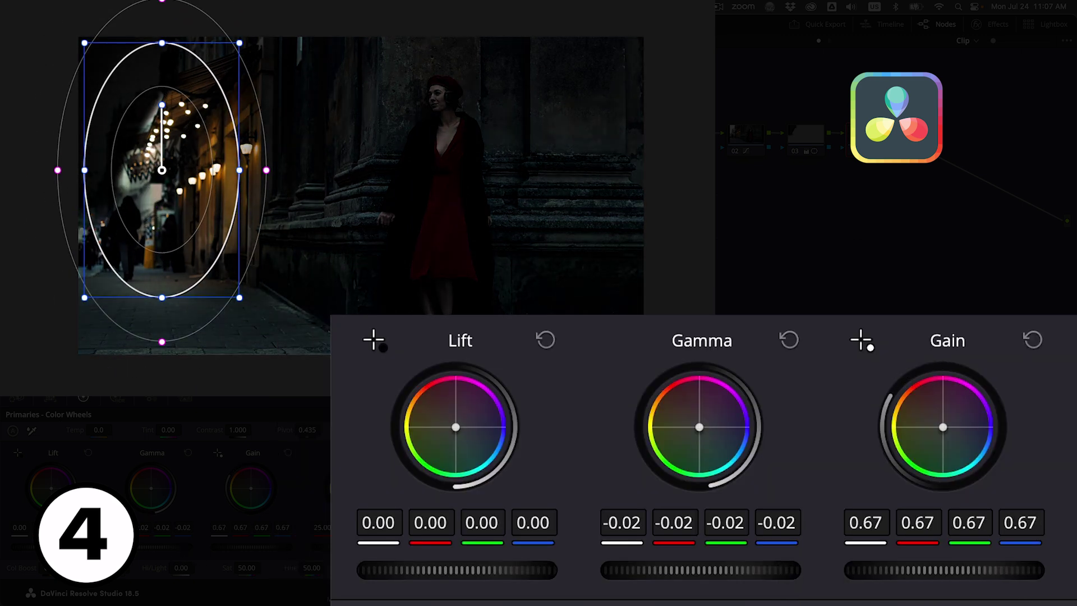
Lower Gain outside the street oval, then draw a softened window around the woman at gain 0.73
drag(250, 548, 243, 547)
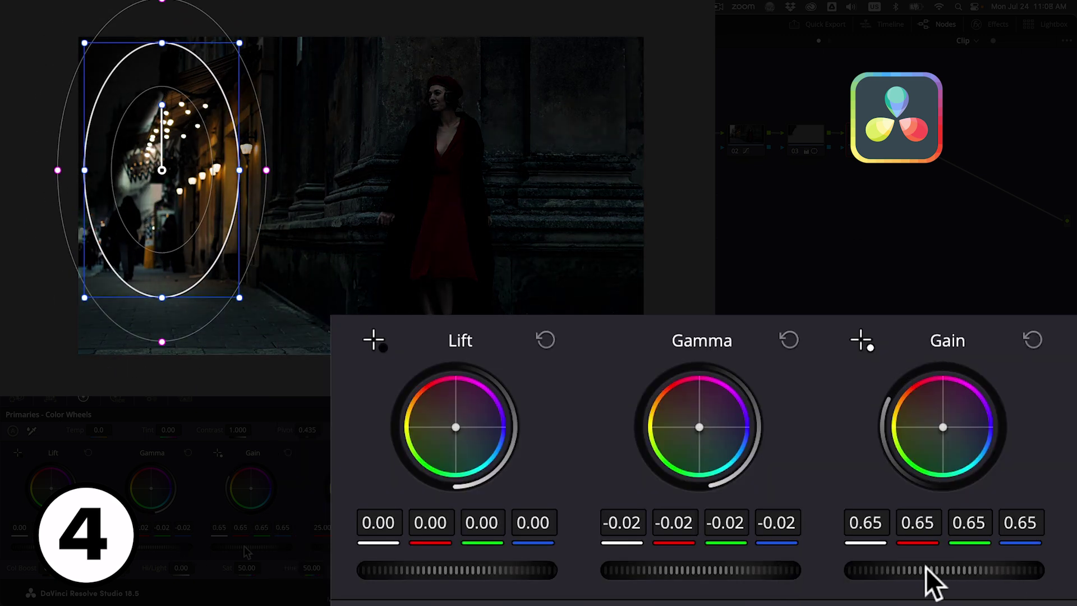
drag(150, 487, 151, 487)
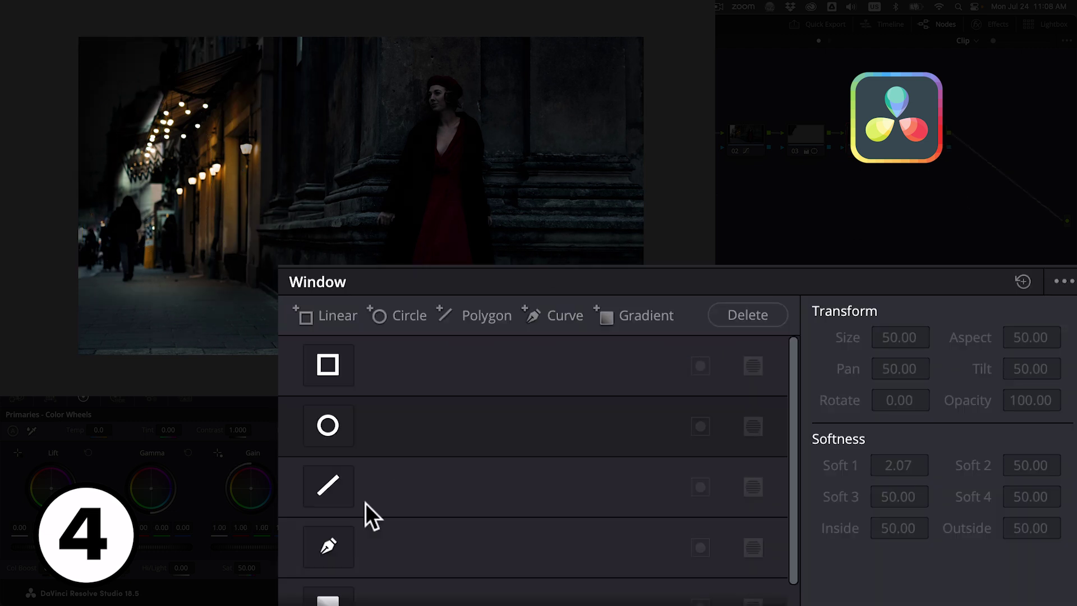
click(328, 544)
click(420, 83)
click(421, 113)
click(435, 164)
click(456, 161)
click(470, 122)
click(460, 83)
click(439, 80)
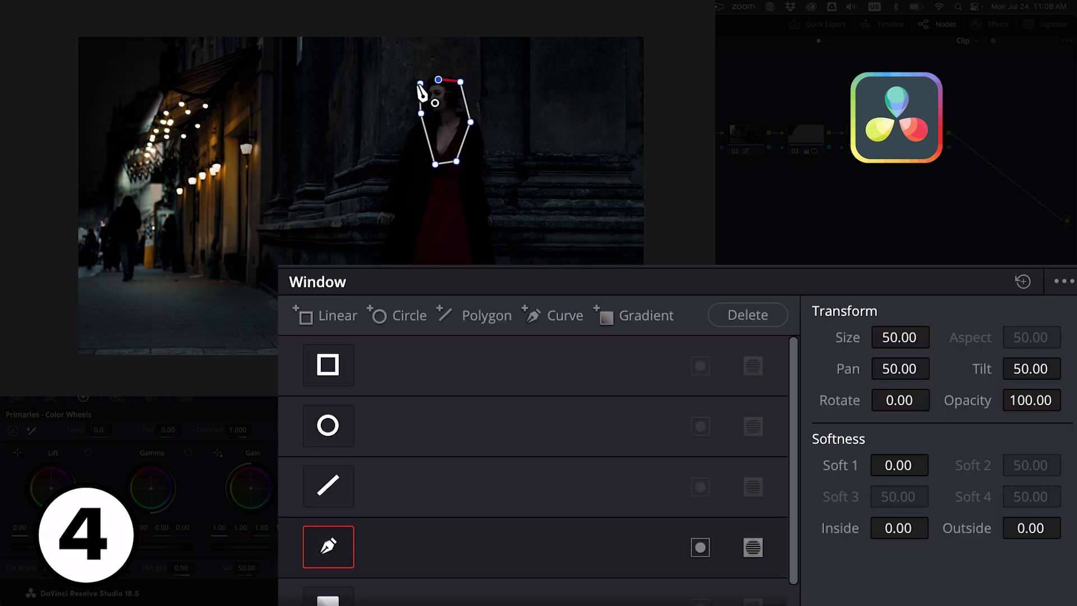
click(420, 83)
drag(898, 527, 1026, 540)
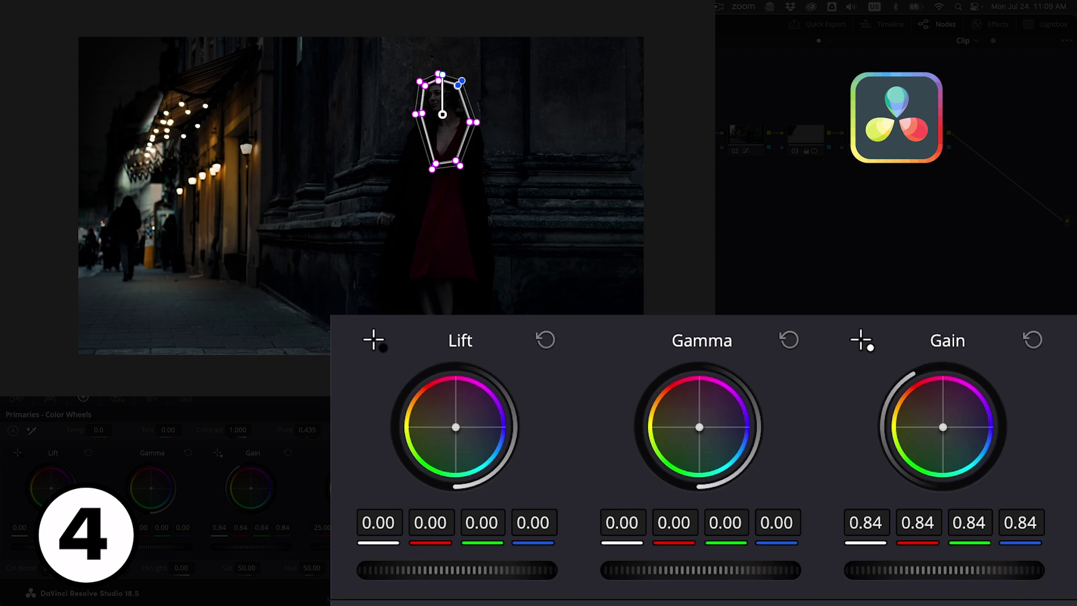
drag(250, 547, 214, 550)
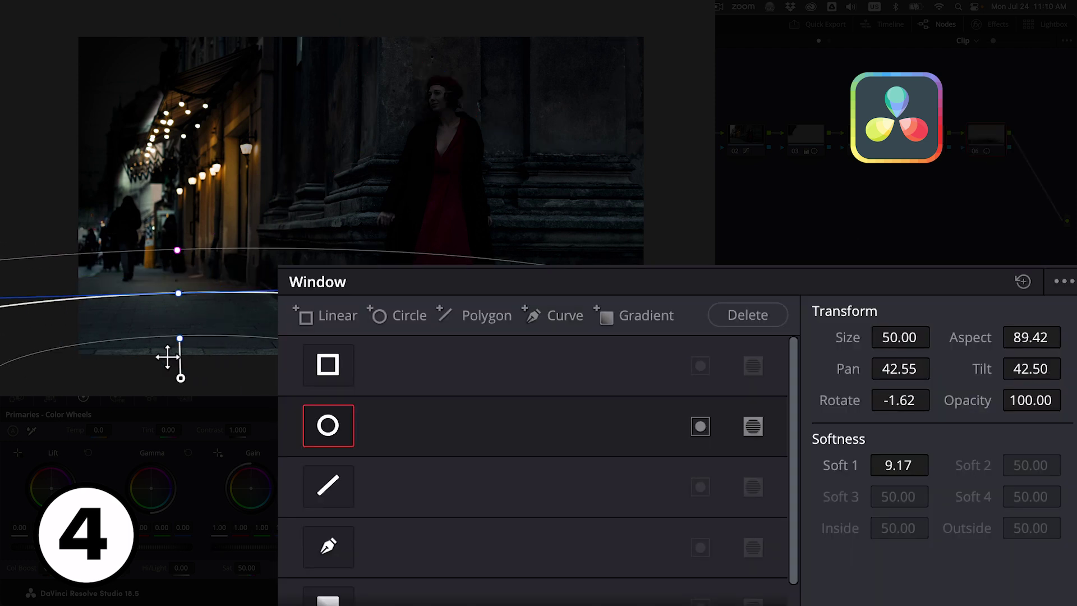
Add a circle window over the upper wall, drop Gamma to -0.12, then shift it onto the storefront lights
click(393, 316)
drag(361, 188, 414, 69)
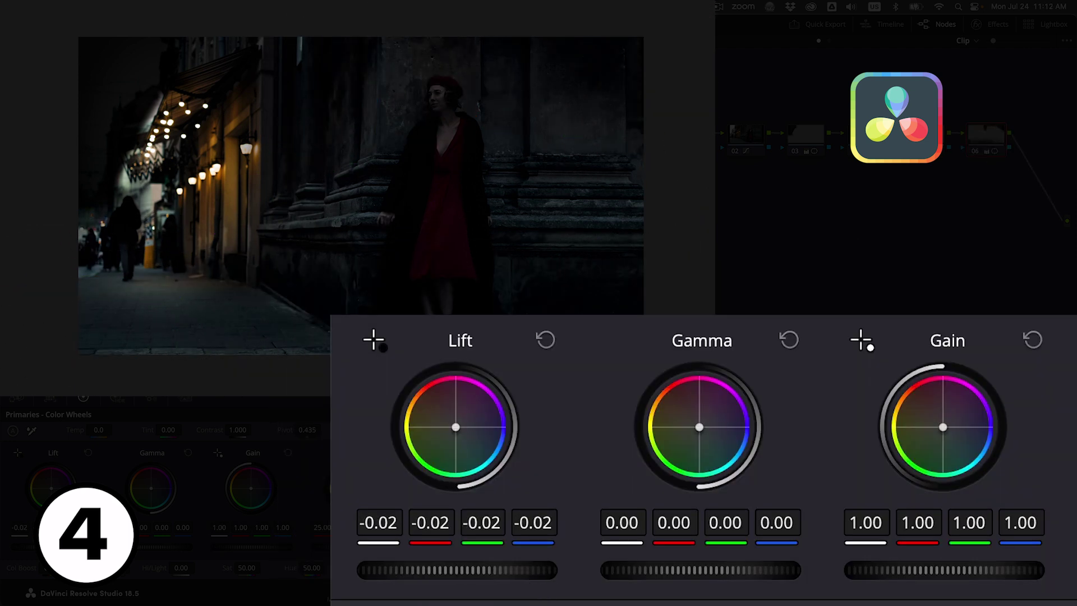
drag(654, 569, 641, 569)
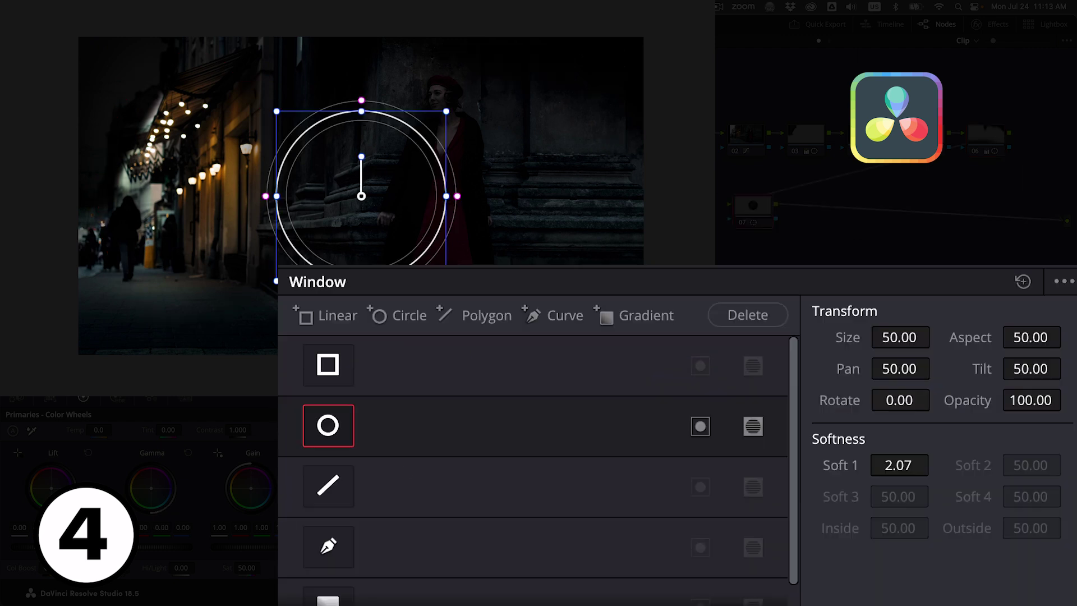
drag(361, 180, 163, 139)
Shape the window into a rotated, softened ellipse over the storefront lights and warm their highlights
drag(222, 80, 222, 85)
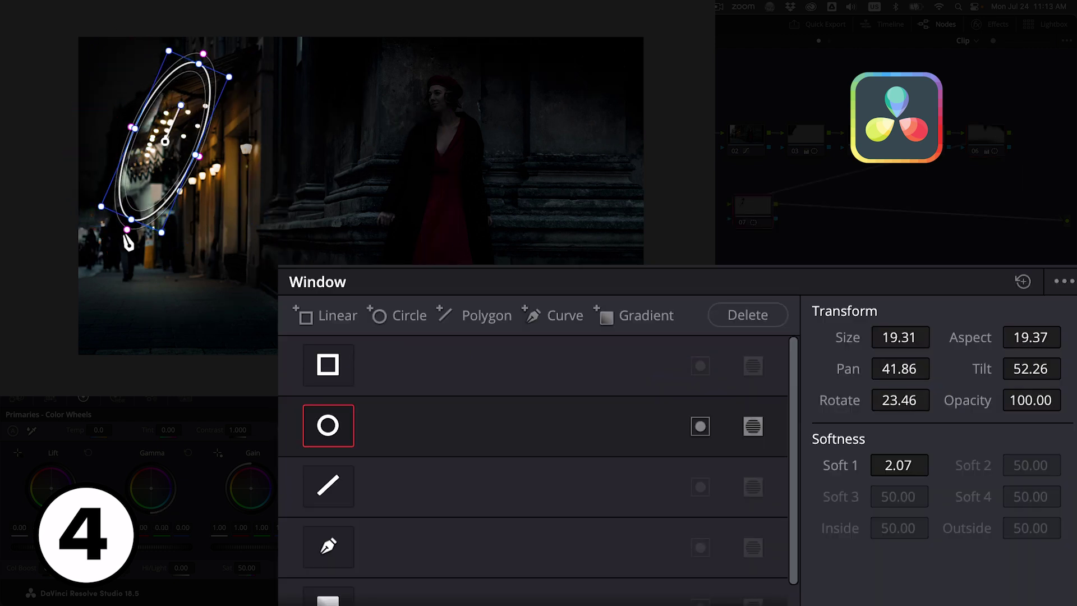
drag(149, 170, 148, 168)
click(379, 316)
drag(187, 217, 180, 258)
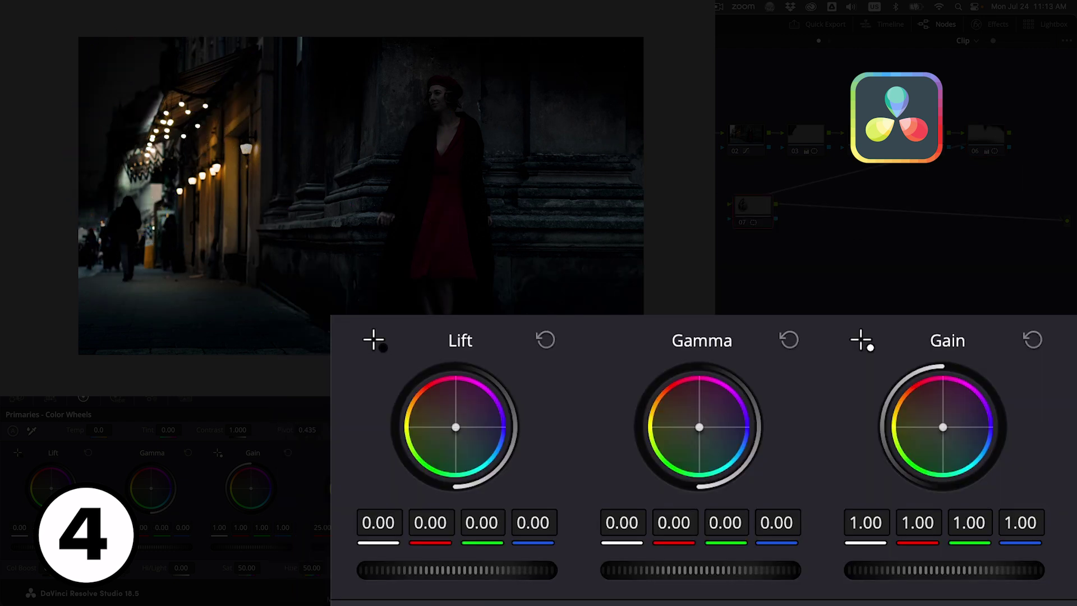
drag(250, 486, 250, 487)
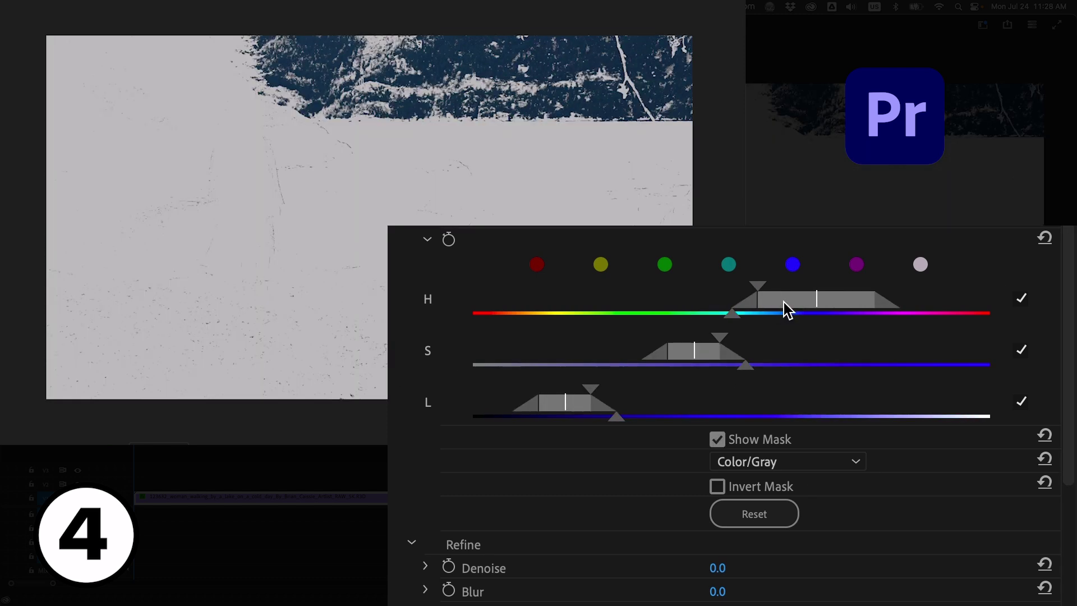
Widen the HSL key's saturation and lightness ranges, then draw a pen mask around the distant hills
drag(751, 336, 944, 361)
drag(565, 403, 577, 406)
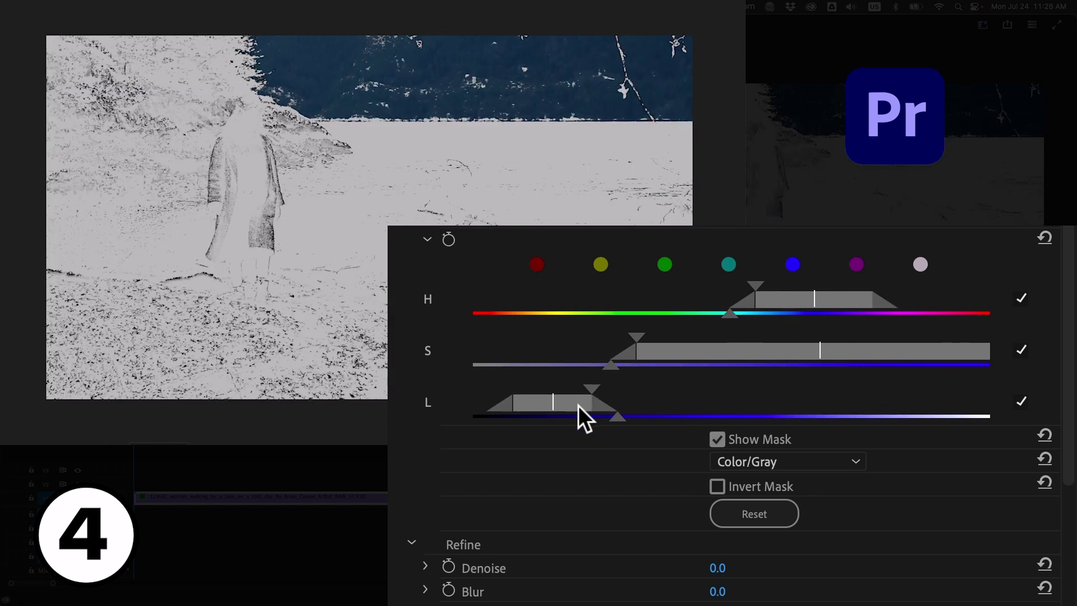
click(487, 308)
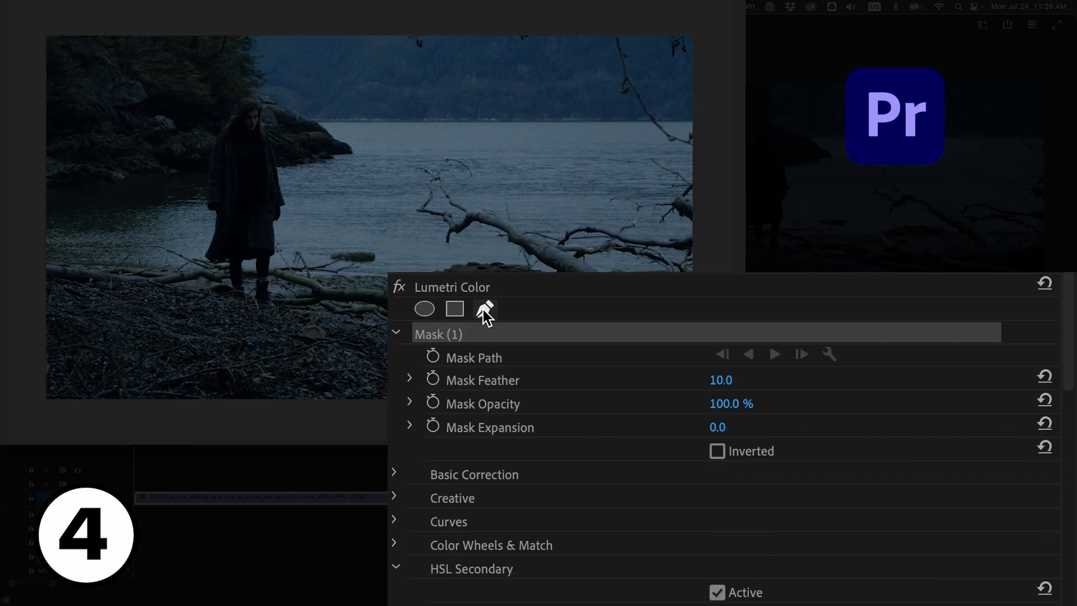
click(232, 23)
click(248, 78)
click(262, 99)
click(311, 125)
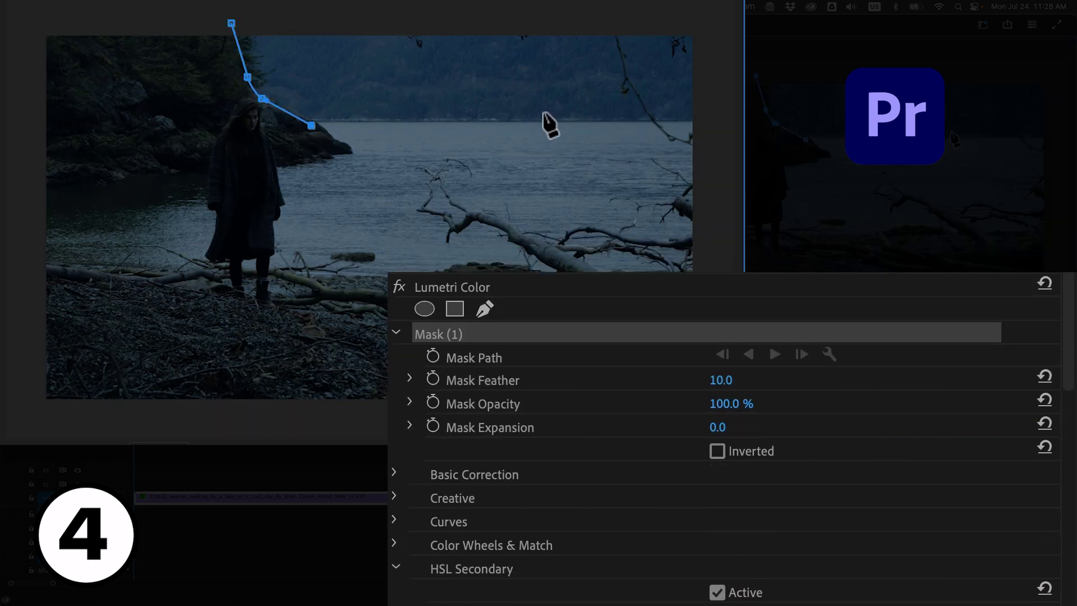
click(728, 122)
click(721, 19)
click(231, 23)
drag(231, 24, 563, 10)
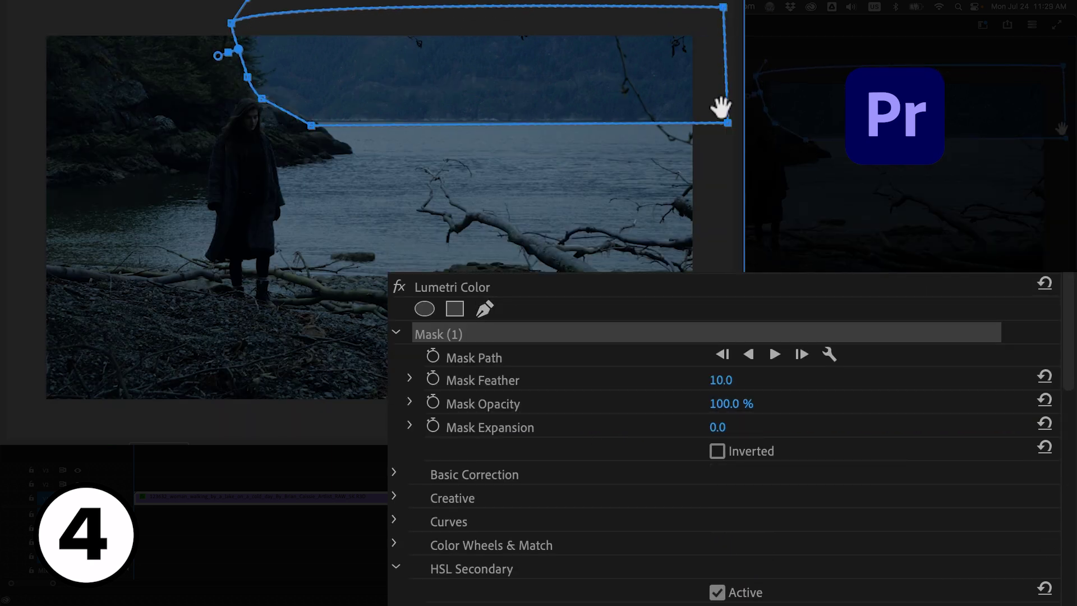
Set the mask's Feather to 314 and Expansion to 213
click(718, 380)
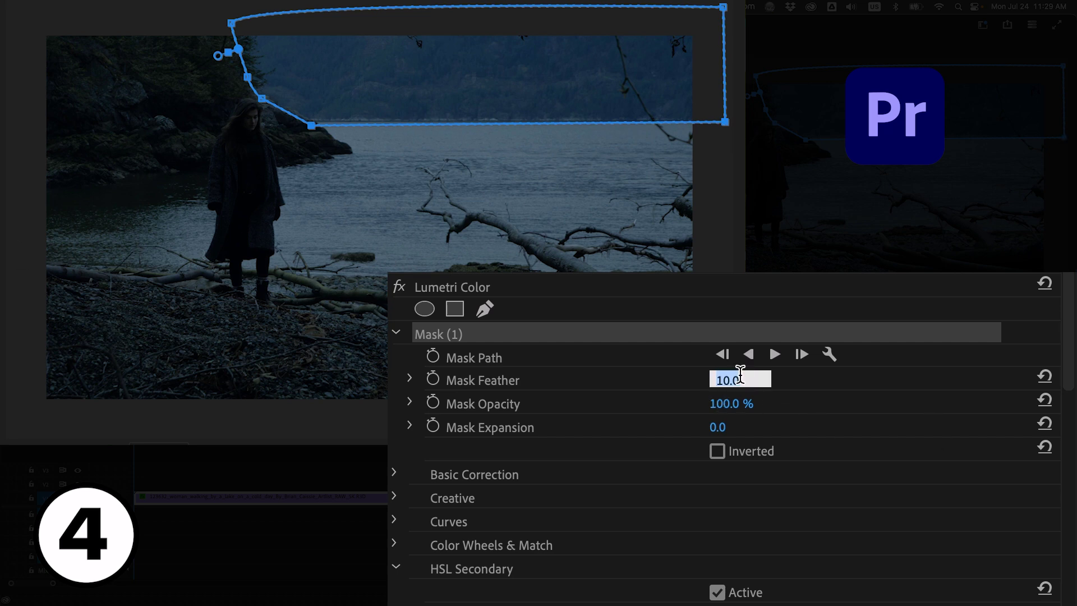
text(314)
key(Return)
click(719, 427)
text(213)
key(Return)
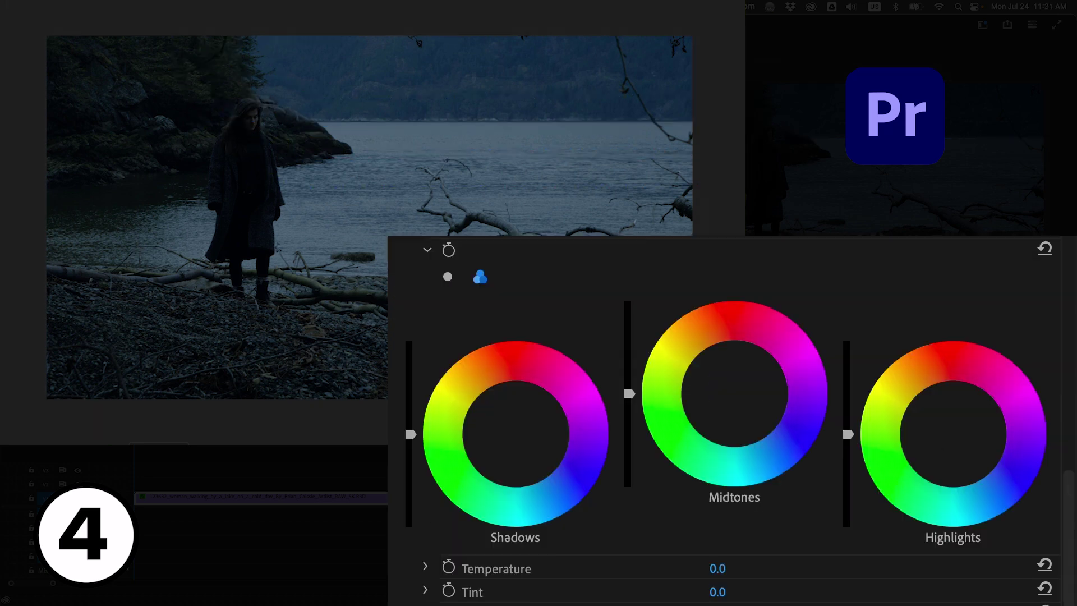
Lower highlights and midtones, then fit a rectangle mask over the foreground, feathered to 126
drag(848, 432, 848, 527)
drag(629, 393, 629, 451)
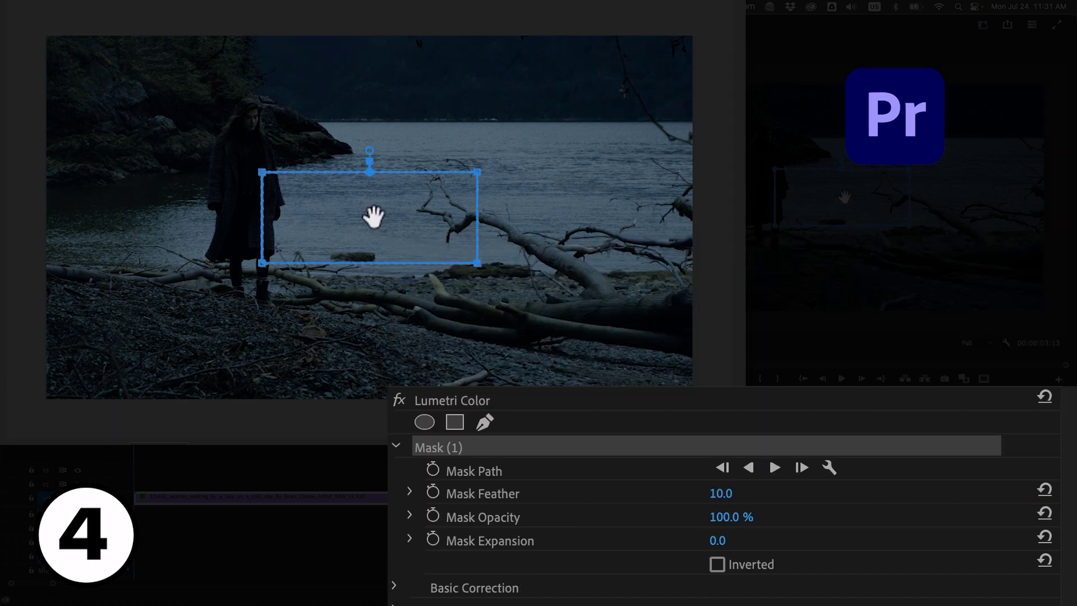
drag(373, 216, 126, 313)
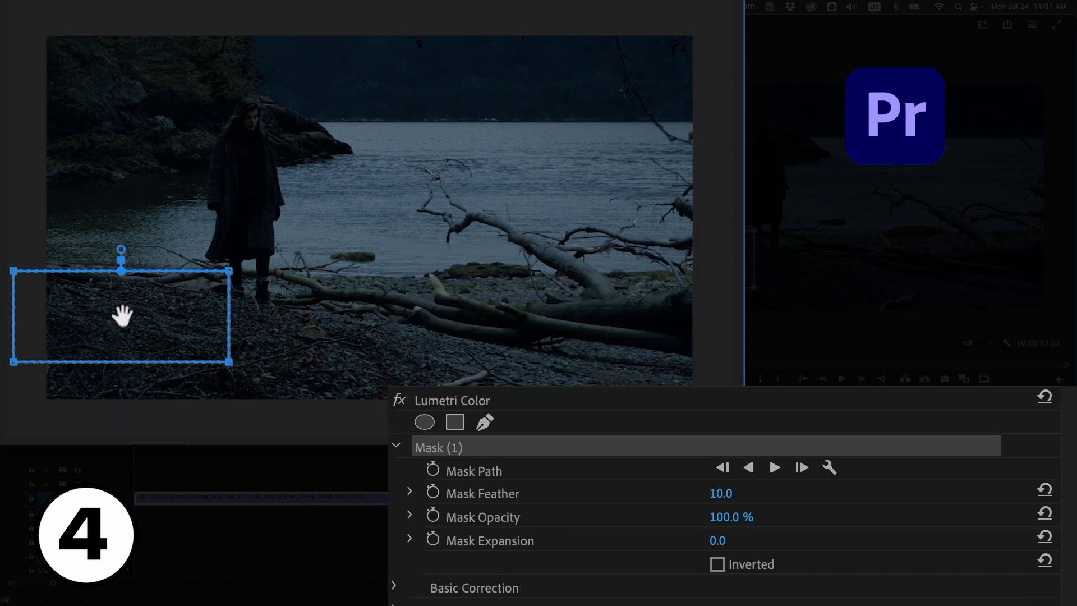
drag(235, 272, 729, 312)
drag(228, 362, 228, 437)
drag(718, 495, 783, 494)
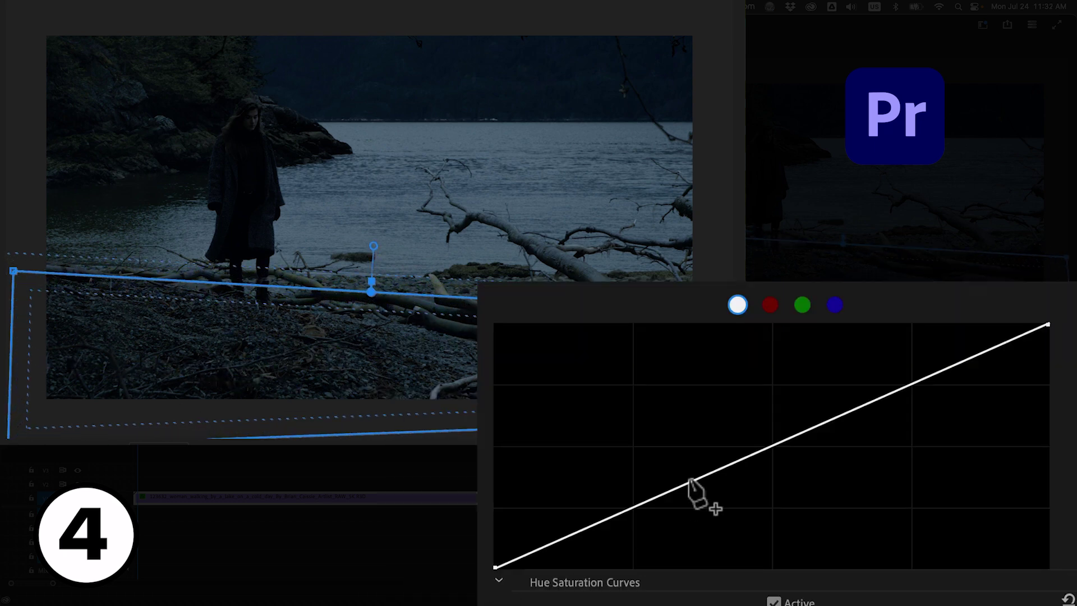
Pull the master curve down and add a lower point to deepen the shadows
drag(695, 479, 726, 503)
drag(624, 543, 621, 550)
drag(726, 505, 728, 504)
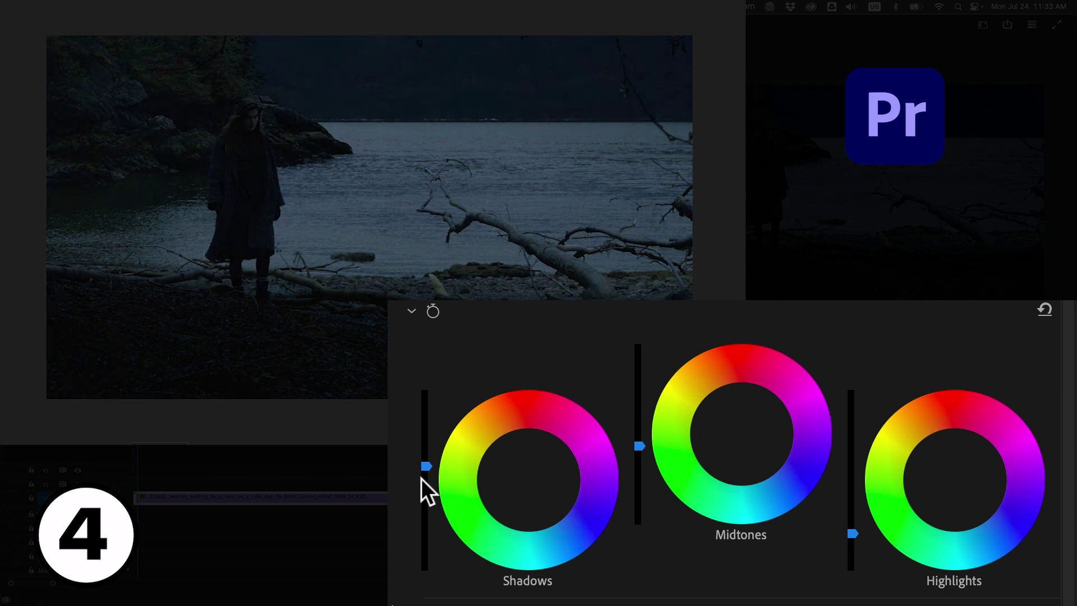
Nudge the Highlights and Midtones colour balance, then track the selected mask forward through the clip
drag(955, 481, 954, 482)
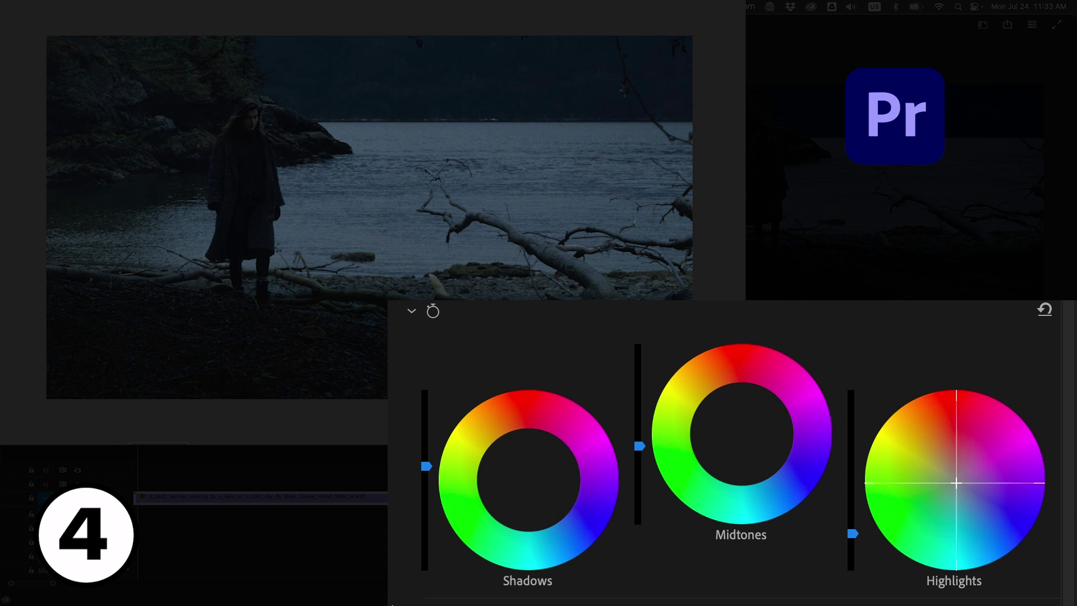
drag(741, 435, 742, 435)
scroll(729, 437, up, 10)
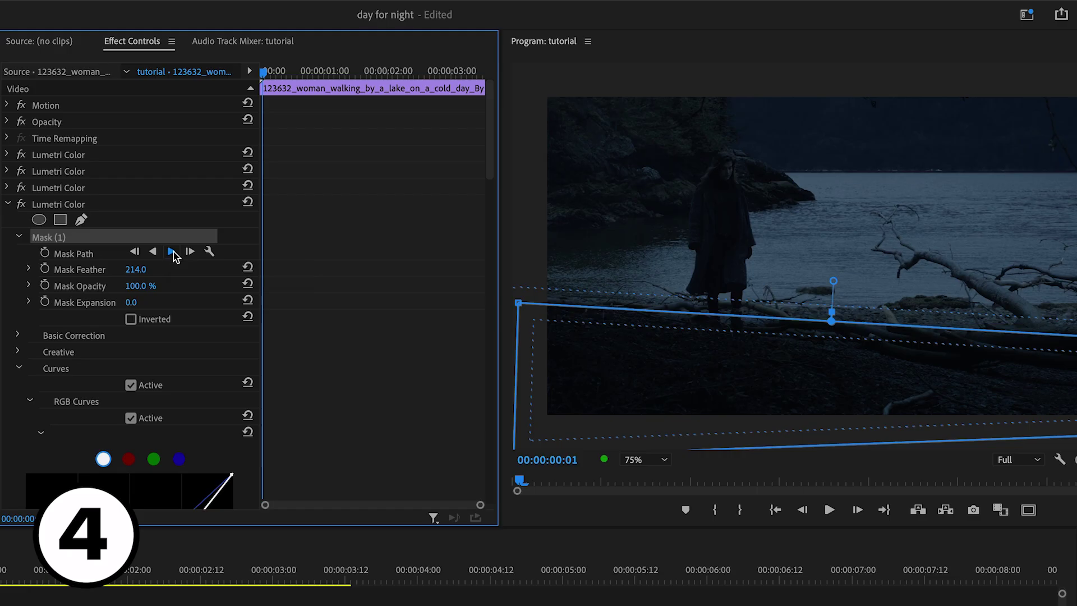
click(171, 252)
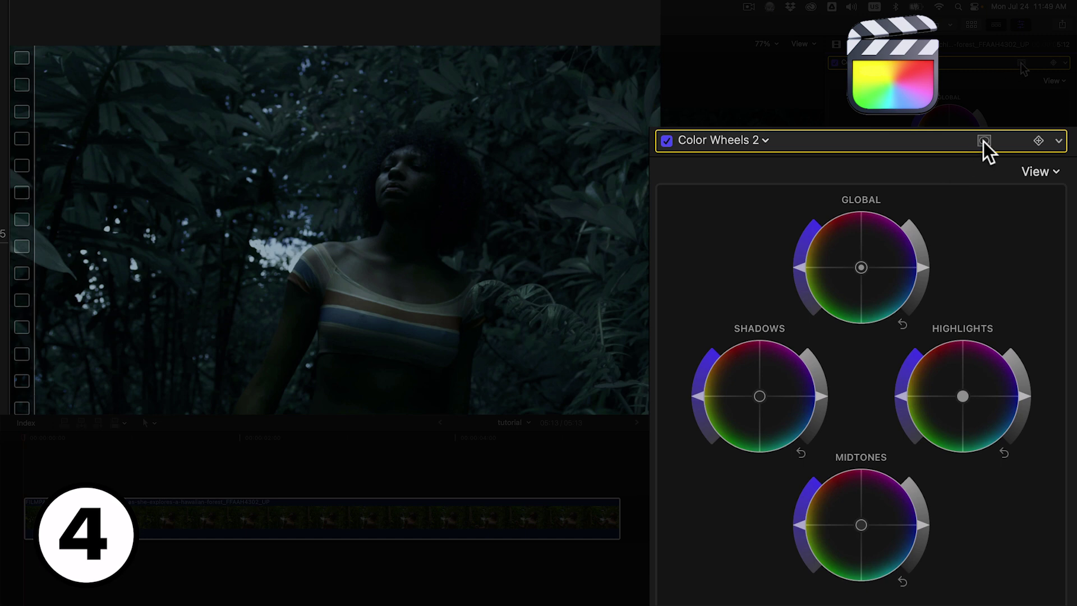
Give Color Wheels 2 an enlarged elliptical shape mask applied outside, then add a Color Wheels 3 correction
click(984, 141)
click(898, 153)
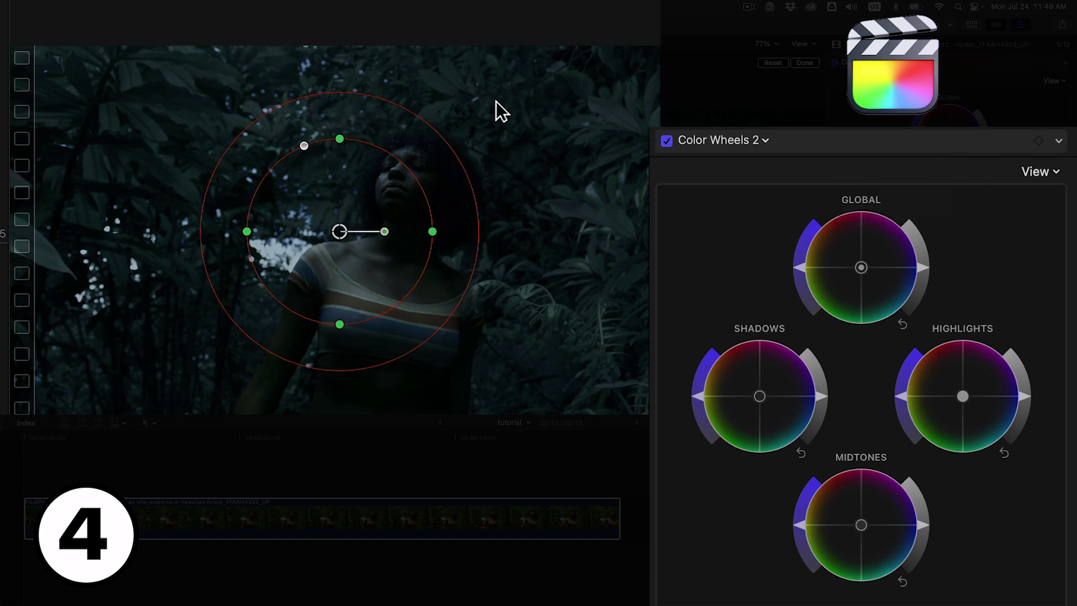
drag(340, 231, 370, 297)
drag(386, 116, 418, 105)
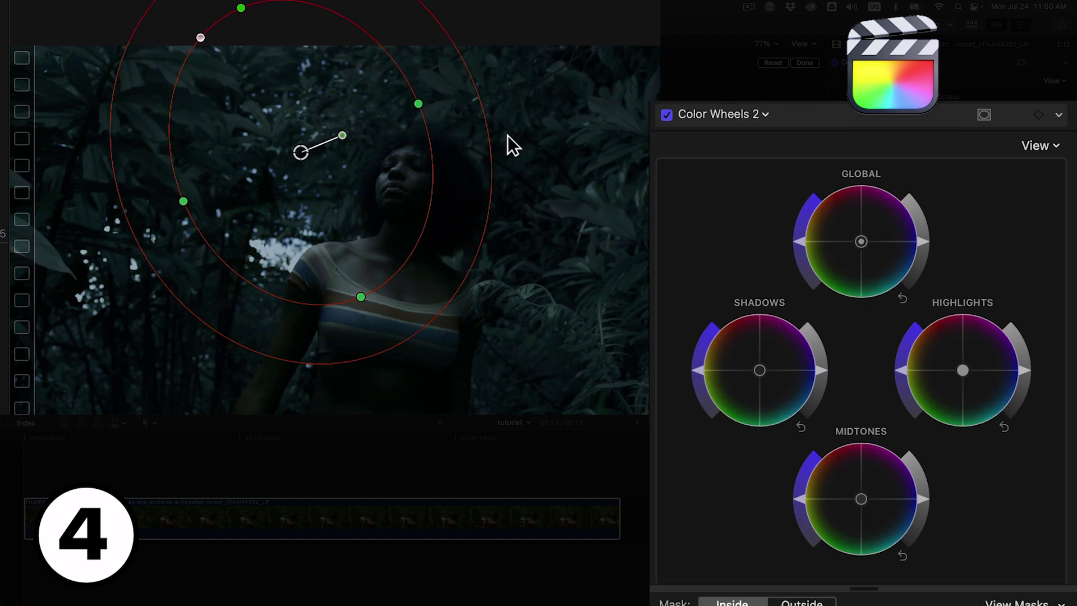
scroll(842, 448, down, 4)
click(802, 528)
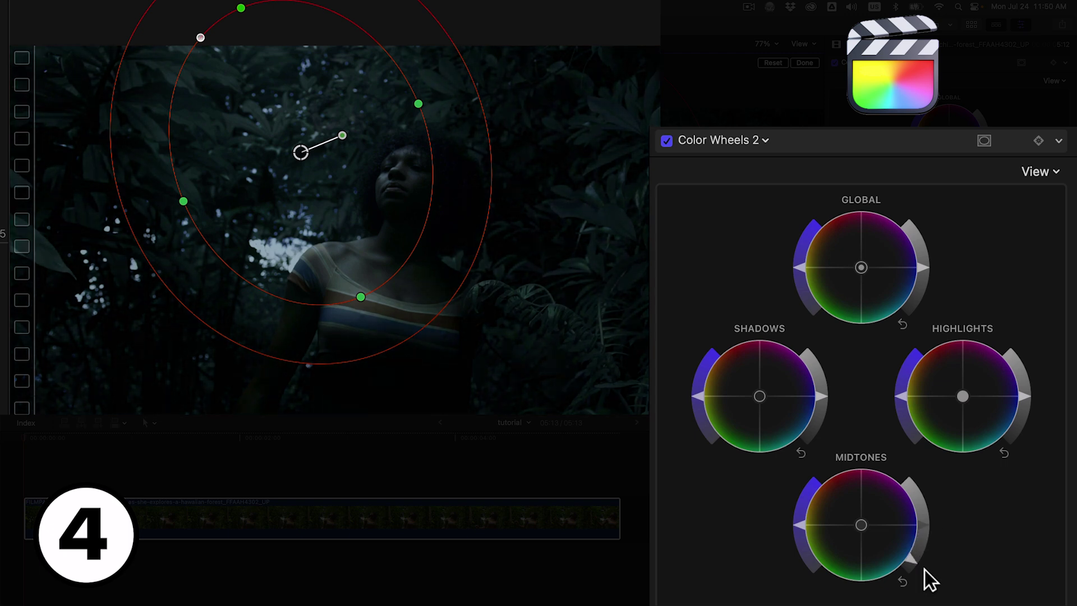
click(762, 140)
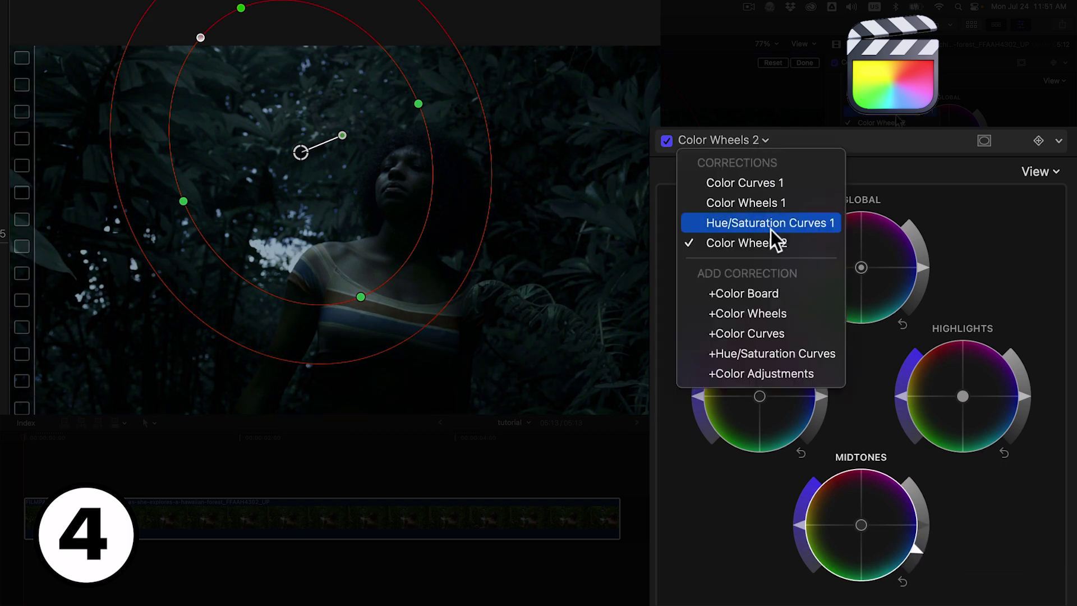
click(780, 308)
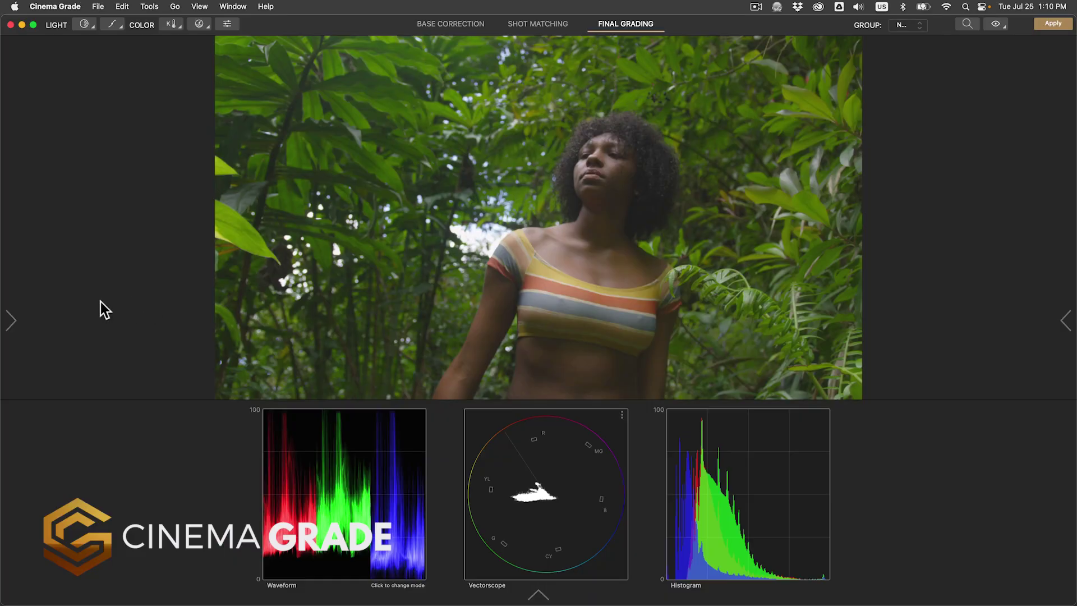
Apply and accept the built-in Day for Night look on the jungle clip
click(13, 321)
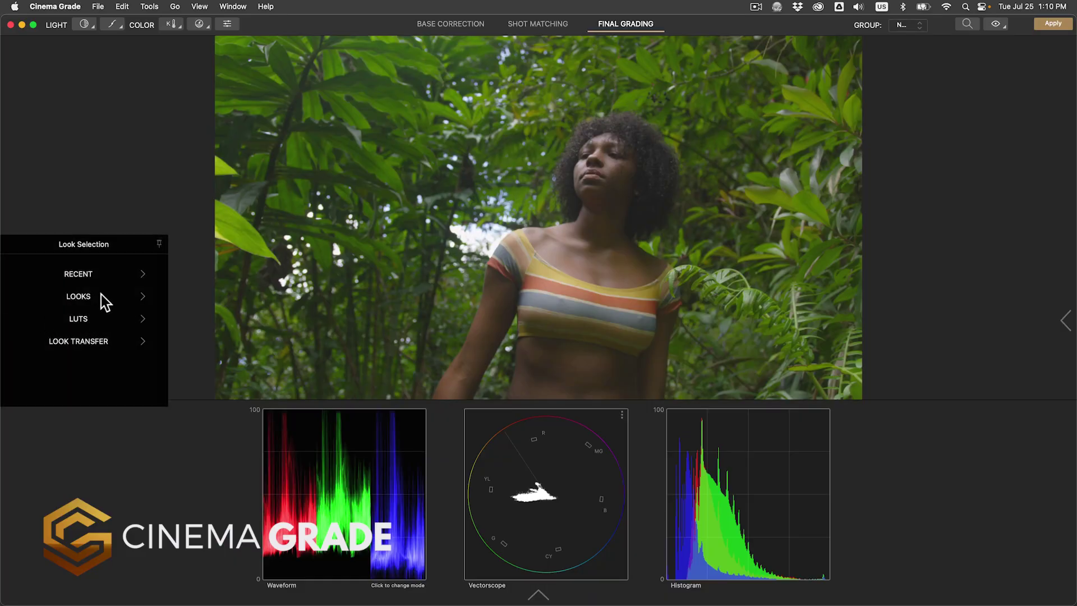
click(101, 295)
scroll(203, 298, down, 10)
click(210, 298)
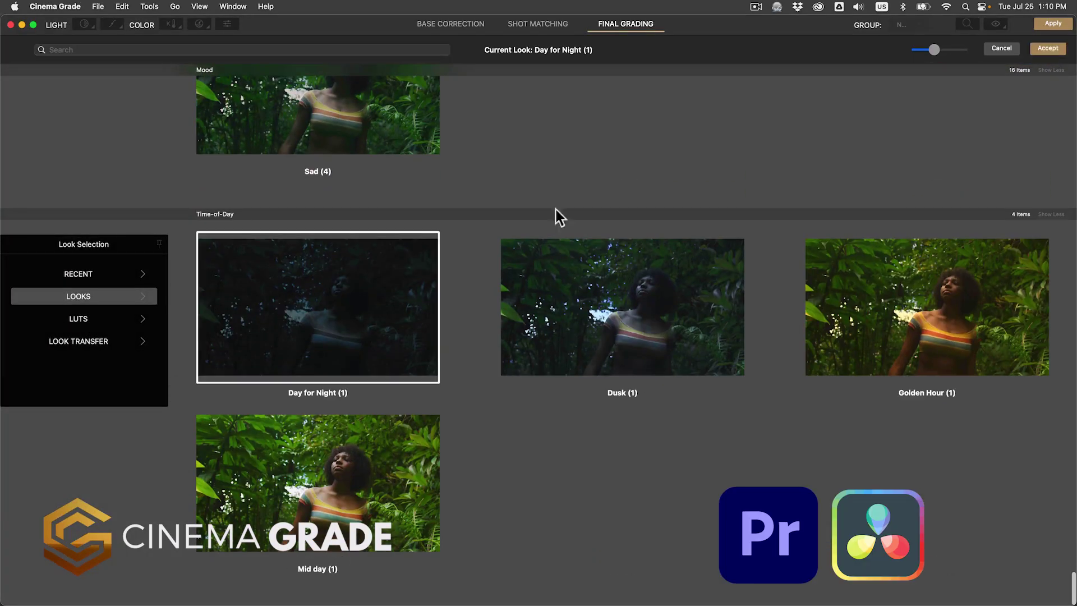
click(1039, 51)
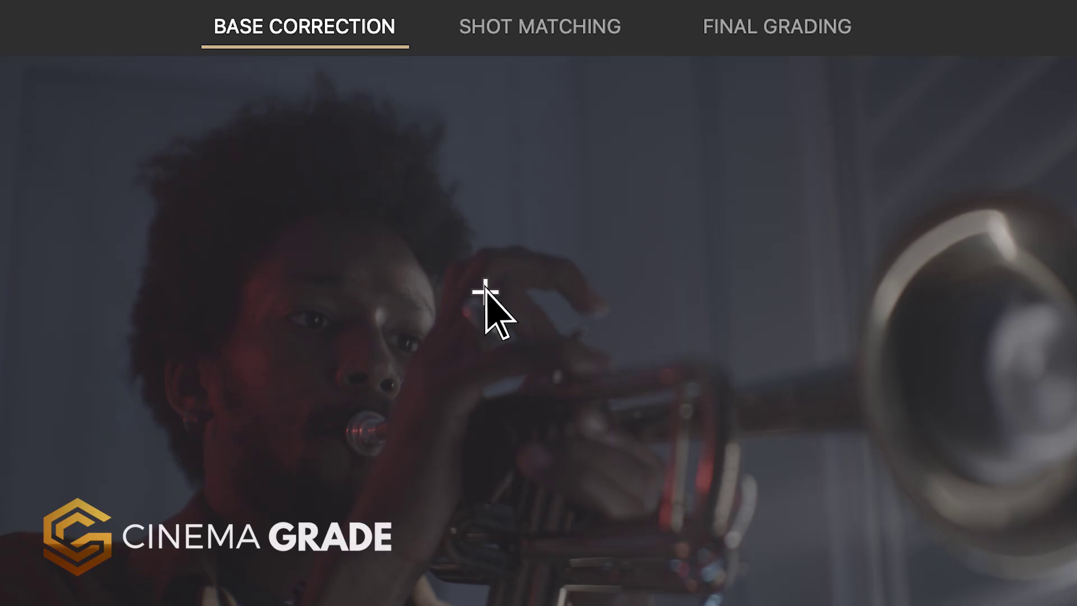
Demo on-image exposure and tone adjustments on the trumpet, car interior, mountain sky and woman's face shots
drag(486, 291, 497, 218)
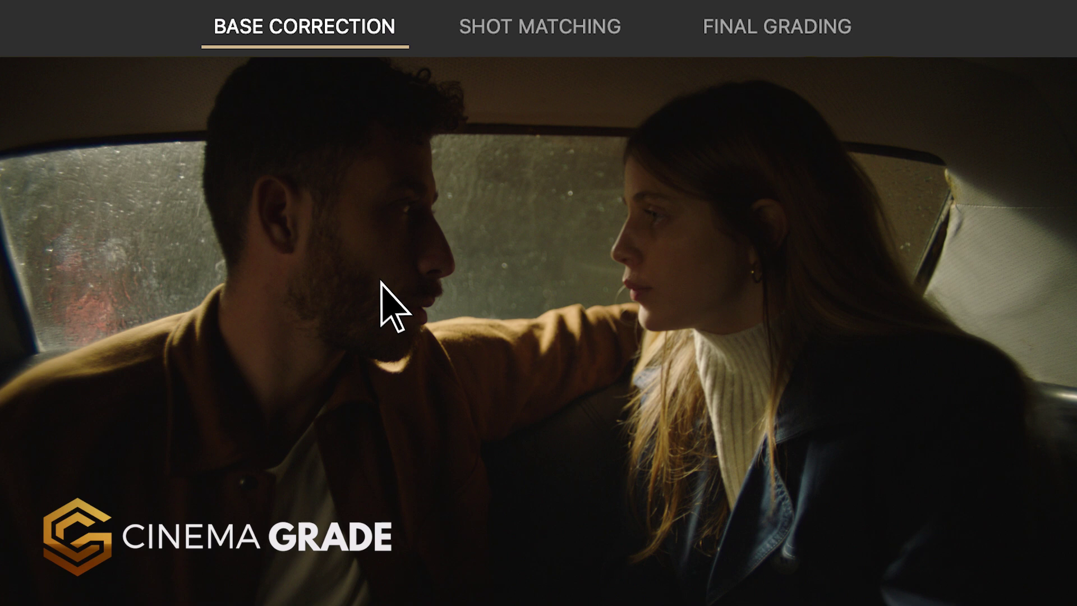
drag(228, 196, 237, 128)
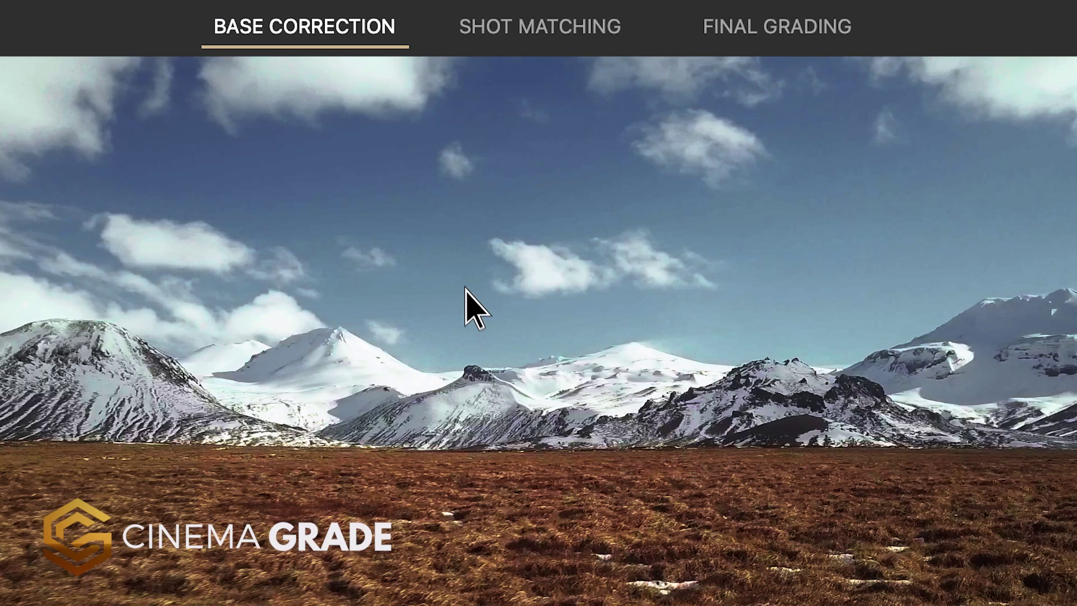
drag(465, 291, 465, 291)
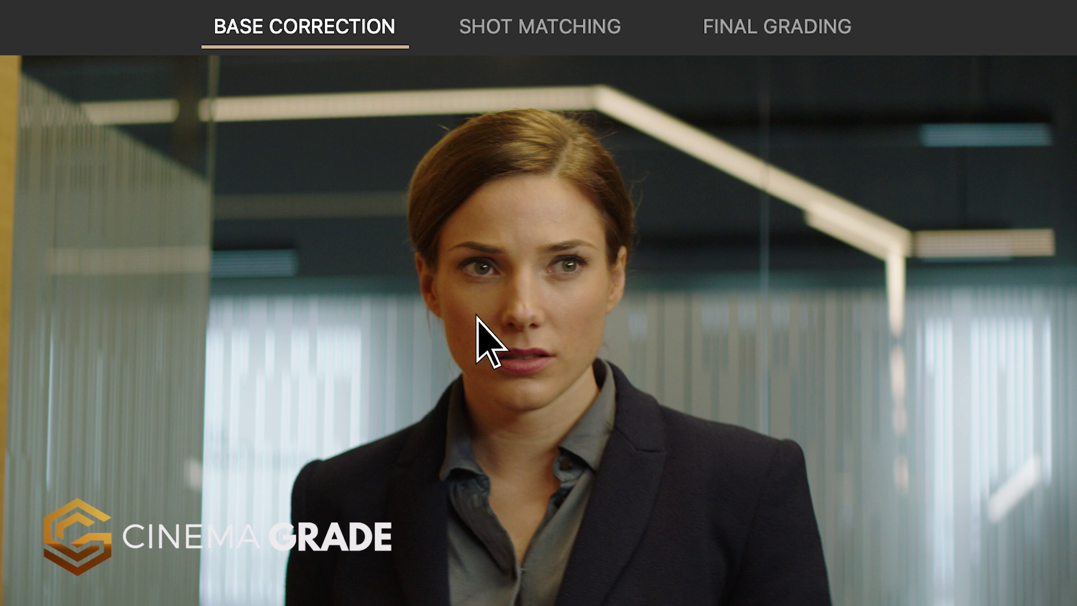
drag(476, 320, 475, 250)
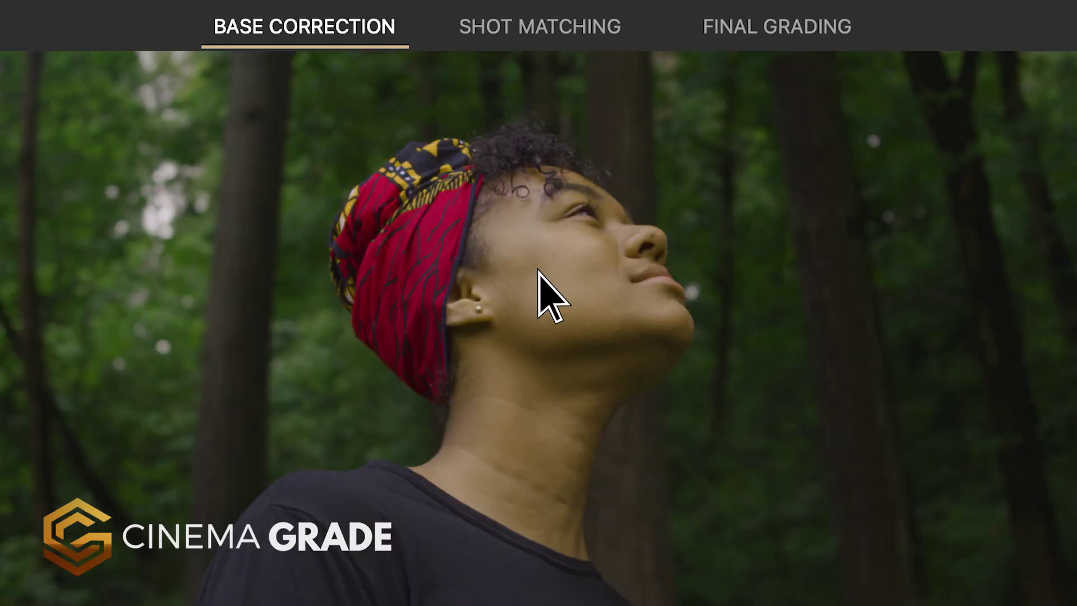
drag(550, 275, 549, 204)
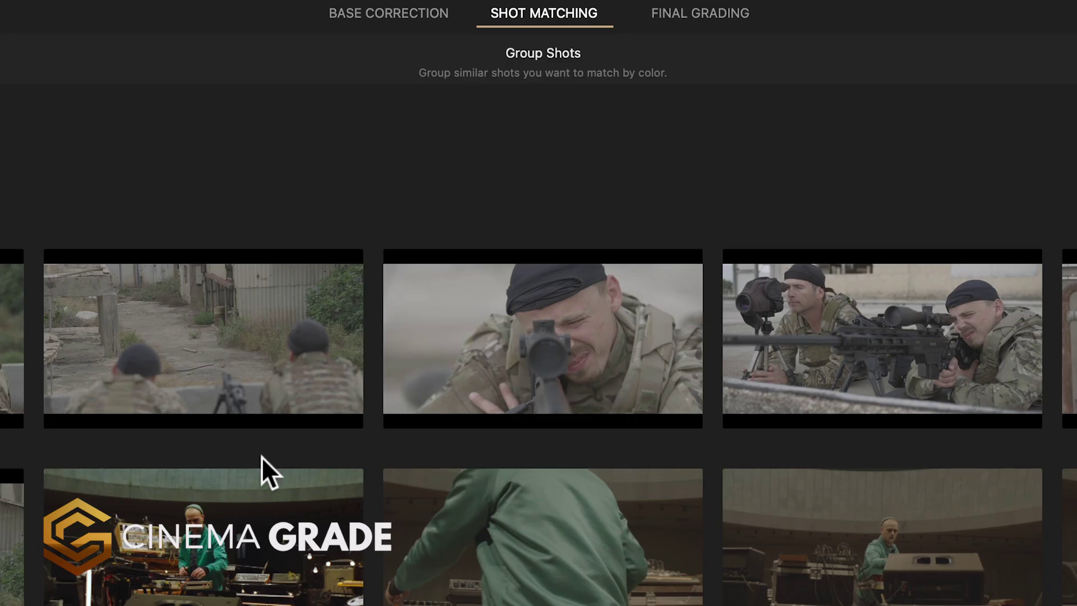
Add four shots to the yellow group and match them to the hero frame
click(281, 428)
click(530, 367)
click(797, 398)
click(980, 391)
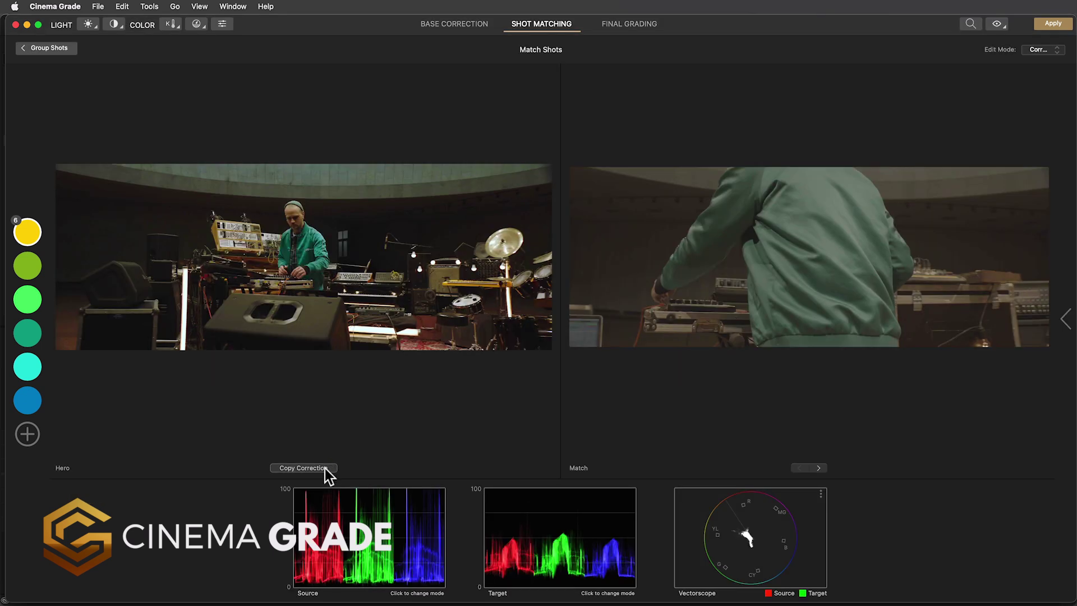
click(290, 534)
click(334, 438)
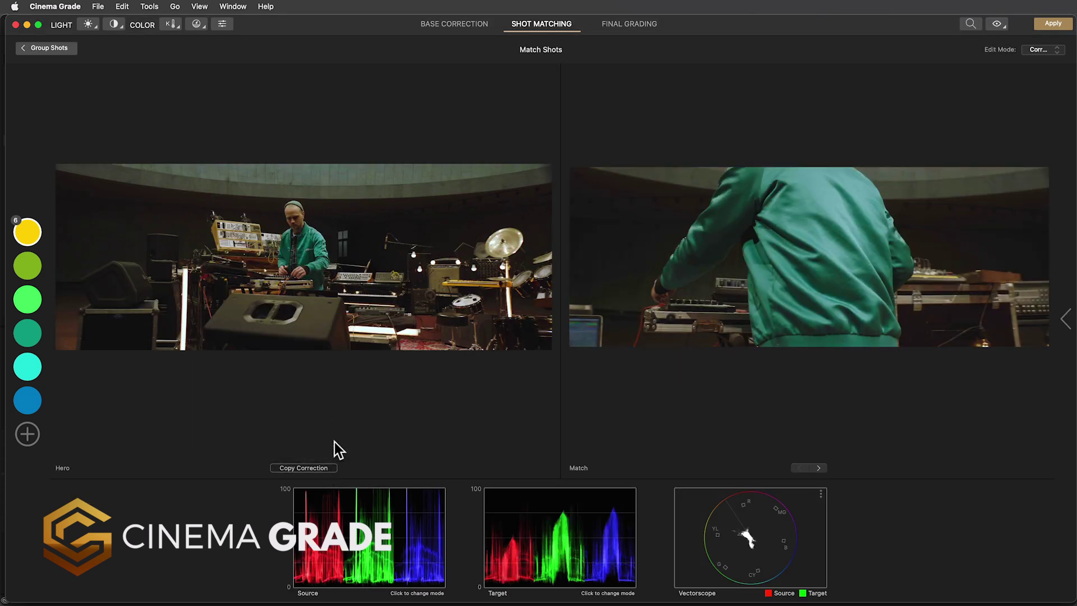
click(817, 468)
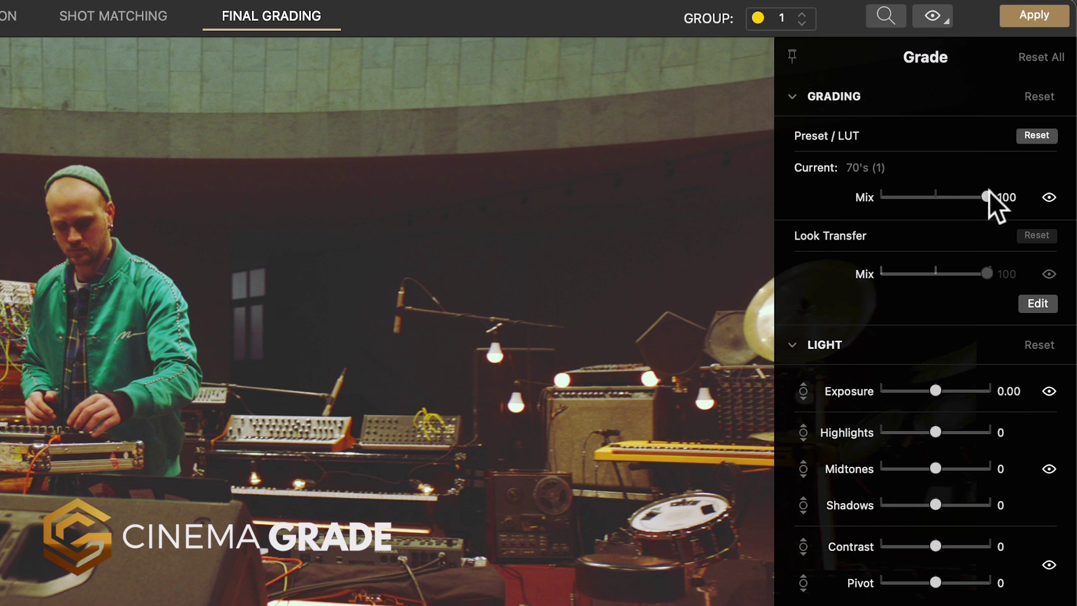
Lower the look's mix to about 82 and apply the copied corrections to the group
drag(988, 197, 948, 203)
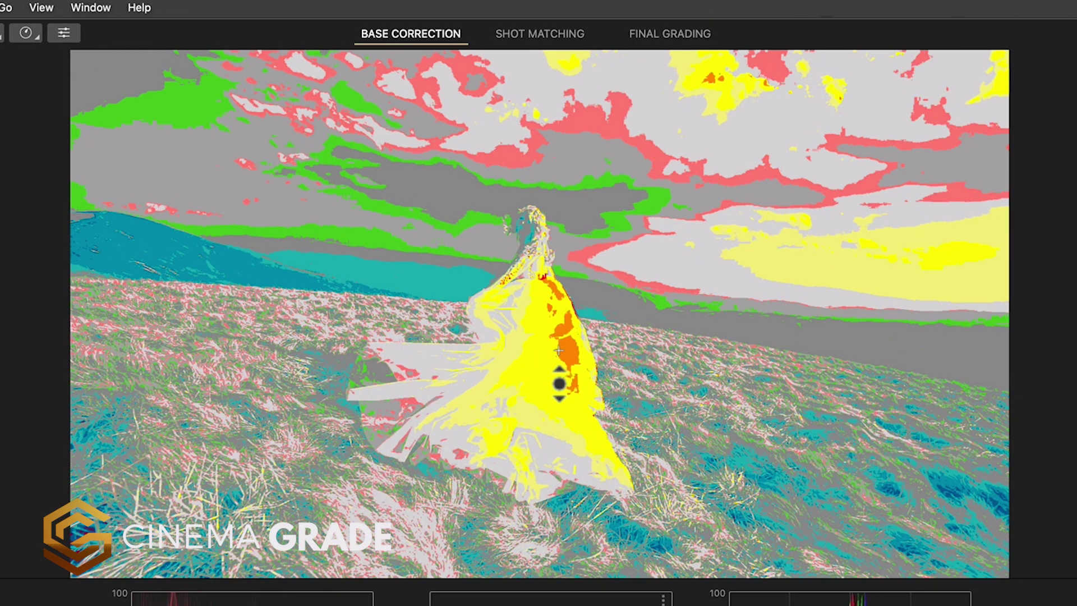
click(41, 8)
click(56, 237)
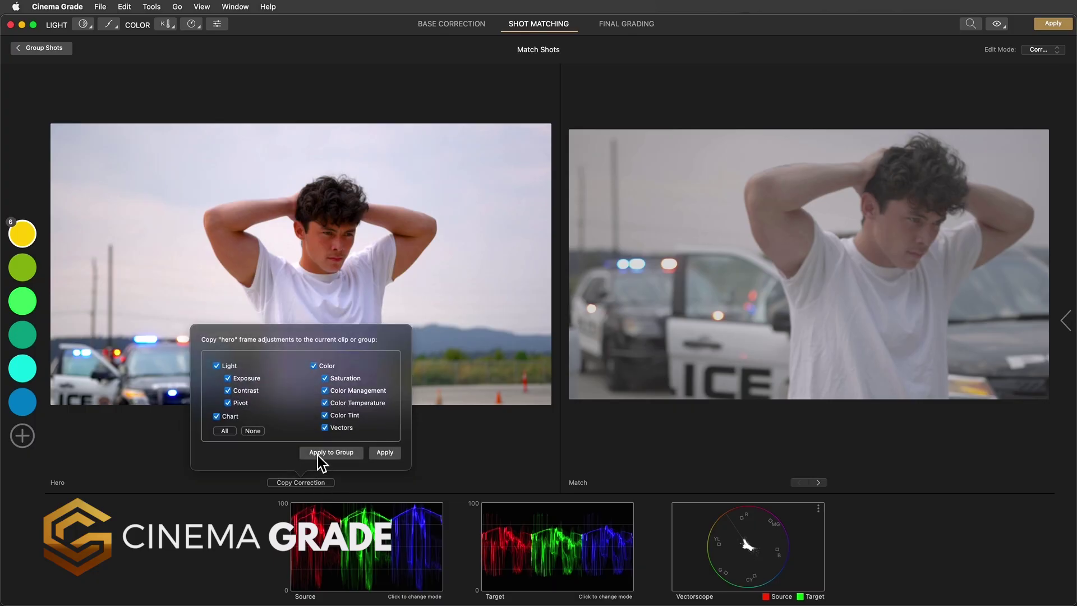
click(317, 454)
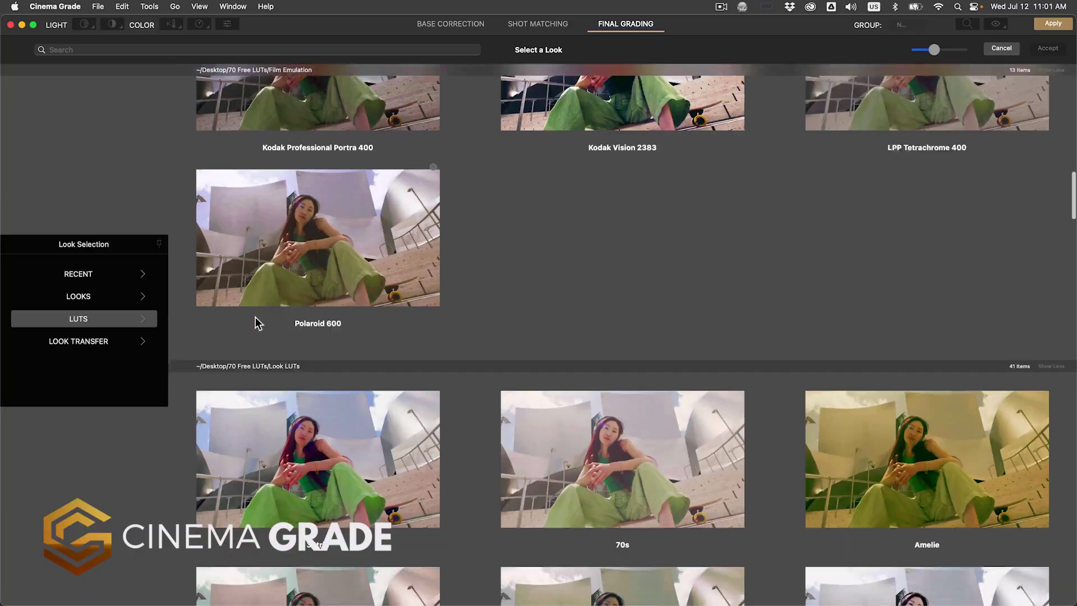
Fit the colour chart overlay to the patches and match the man's shot to the chart
scroll(255, 318, down, 8)
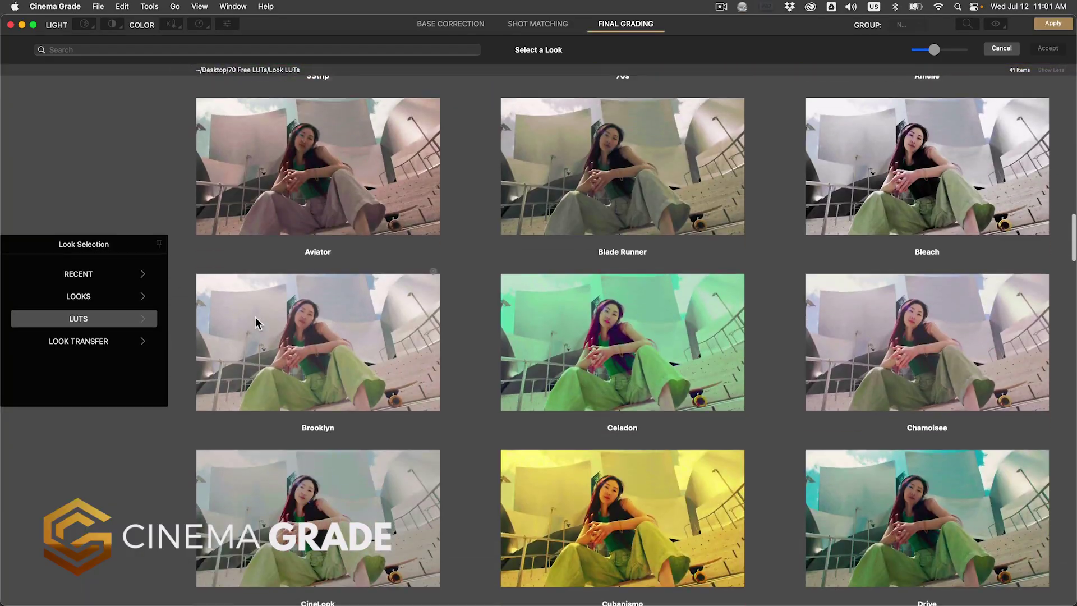
scroll(254, 317, down, 4)
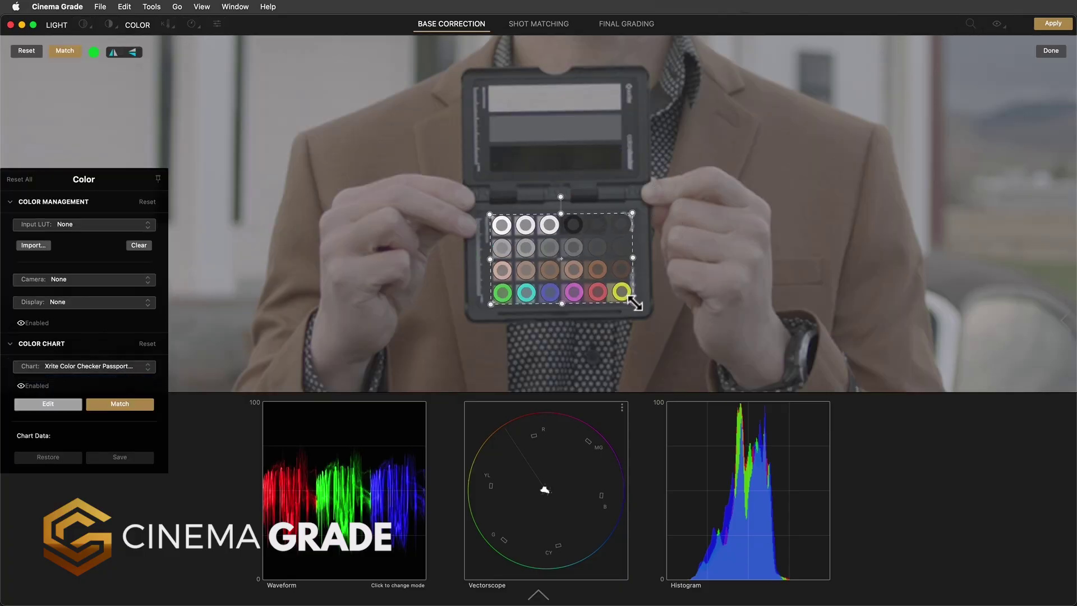
drag(634, 304, 629, 303)
click(105, 408)
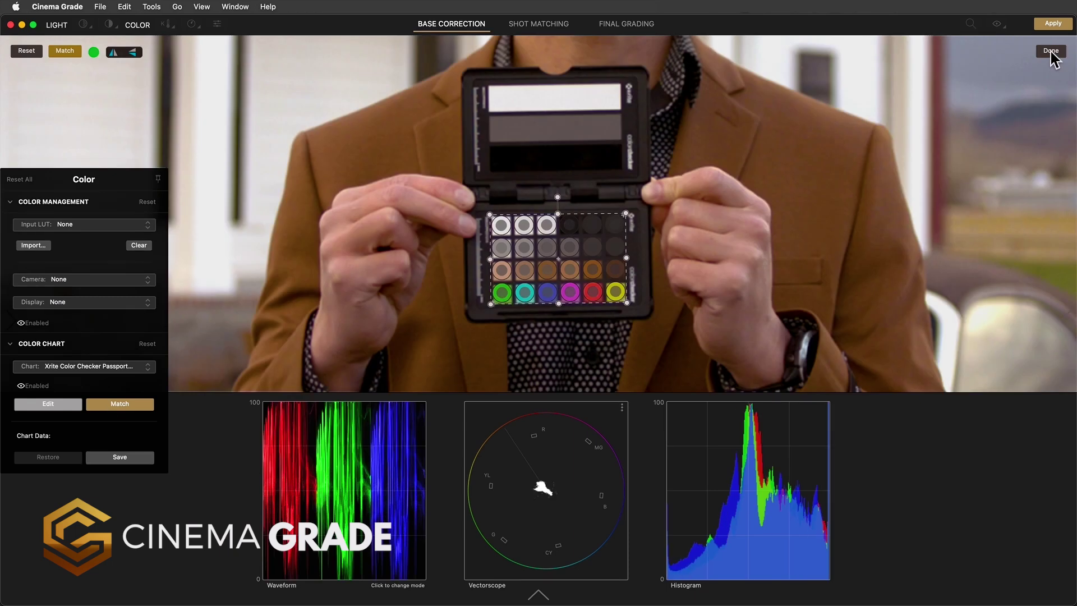